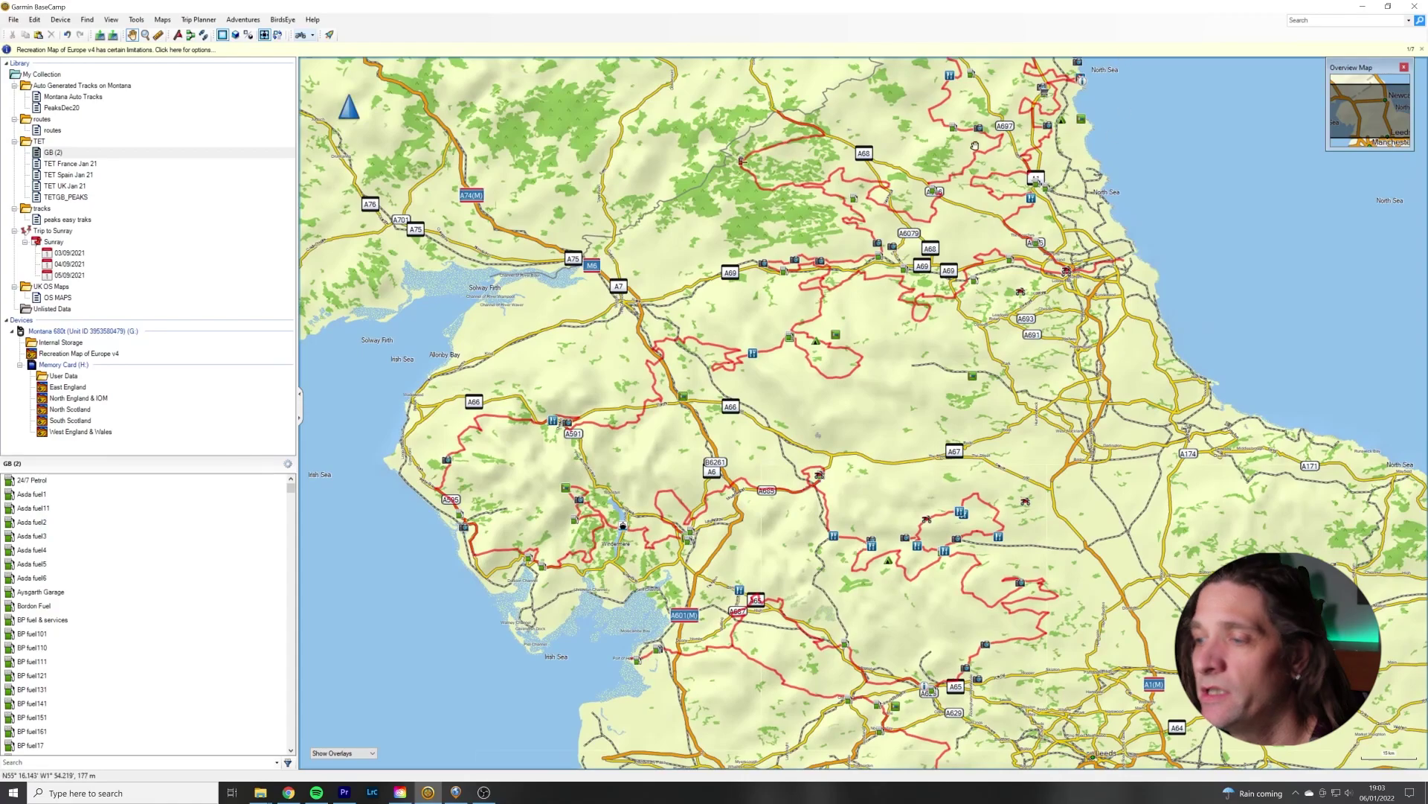
Look over the TET trail across northern England and examine individual beaches and TET UK tracks in the GB (2) list
left_click_drag(928, 620, 853, 194)
scroll(849, 428, "down", 3)
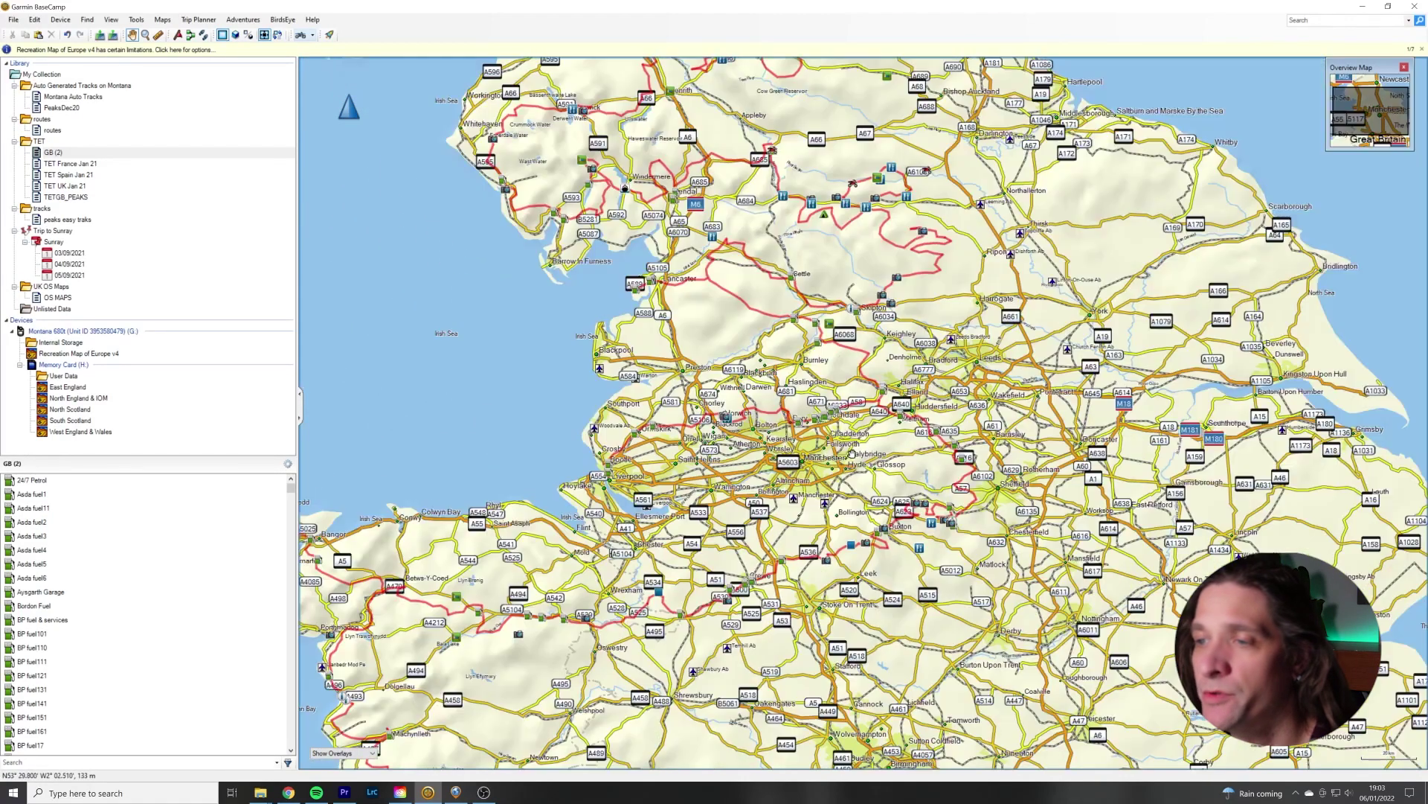
scroll(621, 519, "up", 2)
left_click_drag(837, 203, 812, 430)
scroll(71, 648, "down", 15)
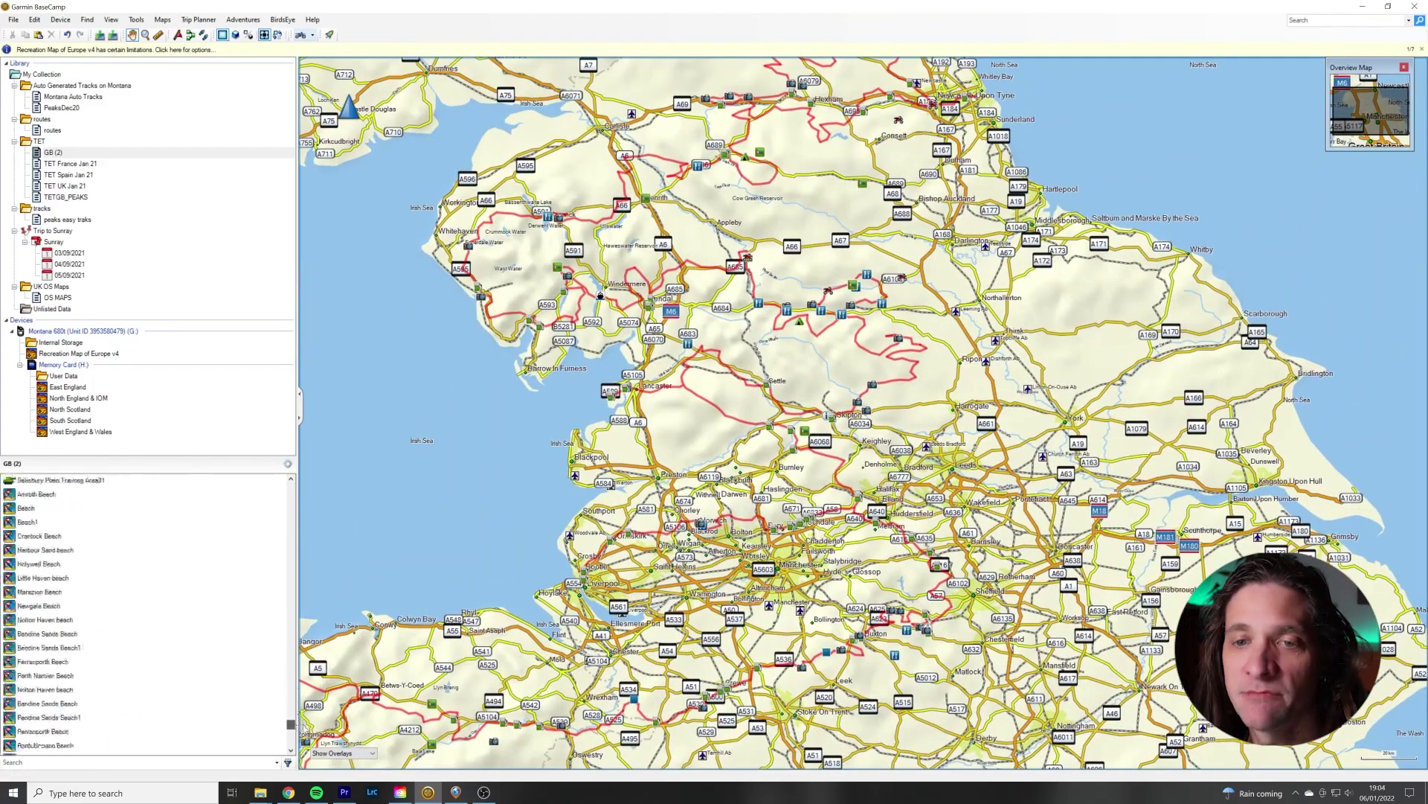
left_click(61, 524)
left_click(59, 537)
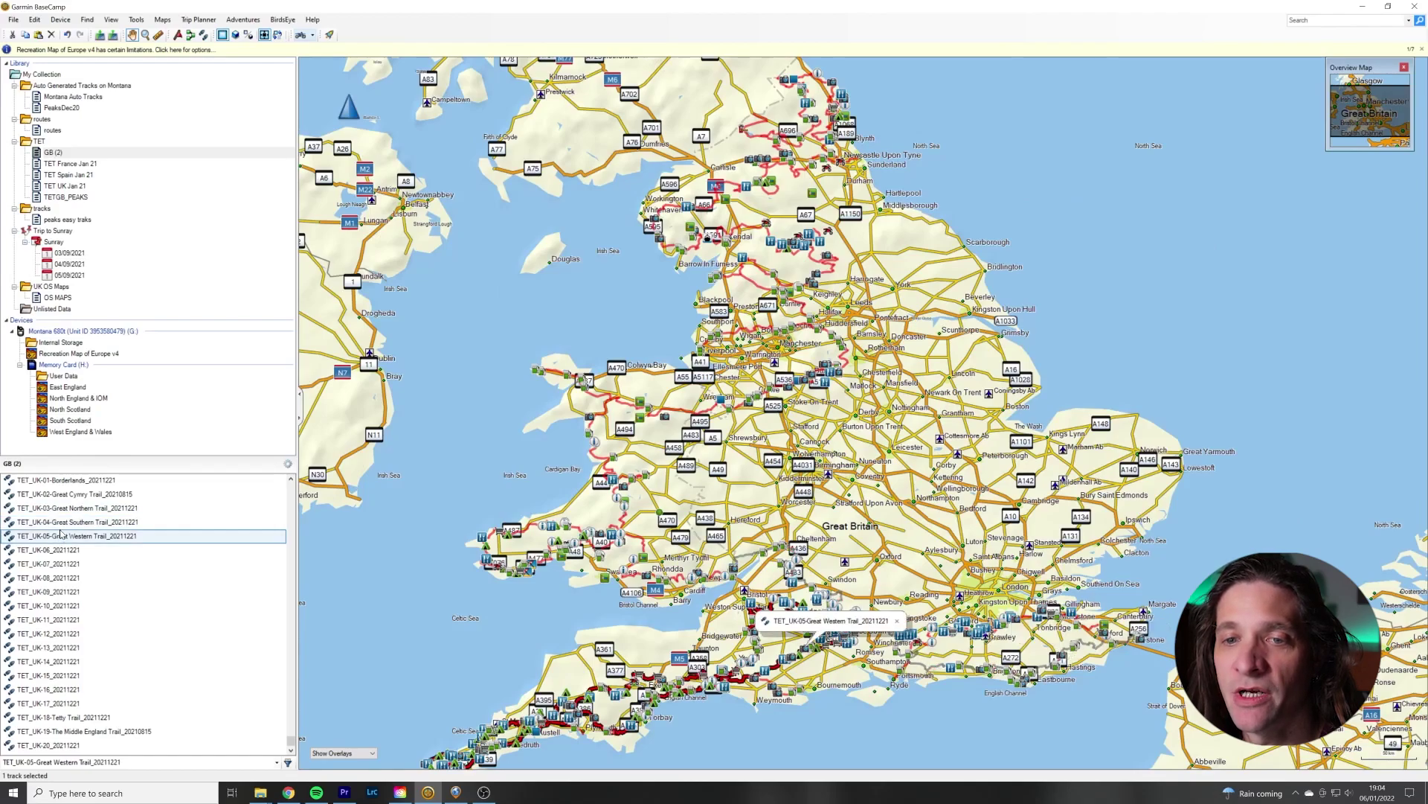
left_click(66, 521)
left_click(70, 509)
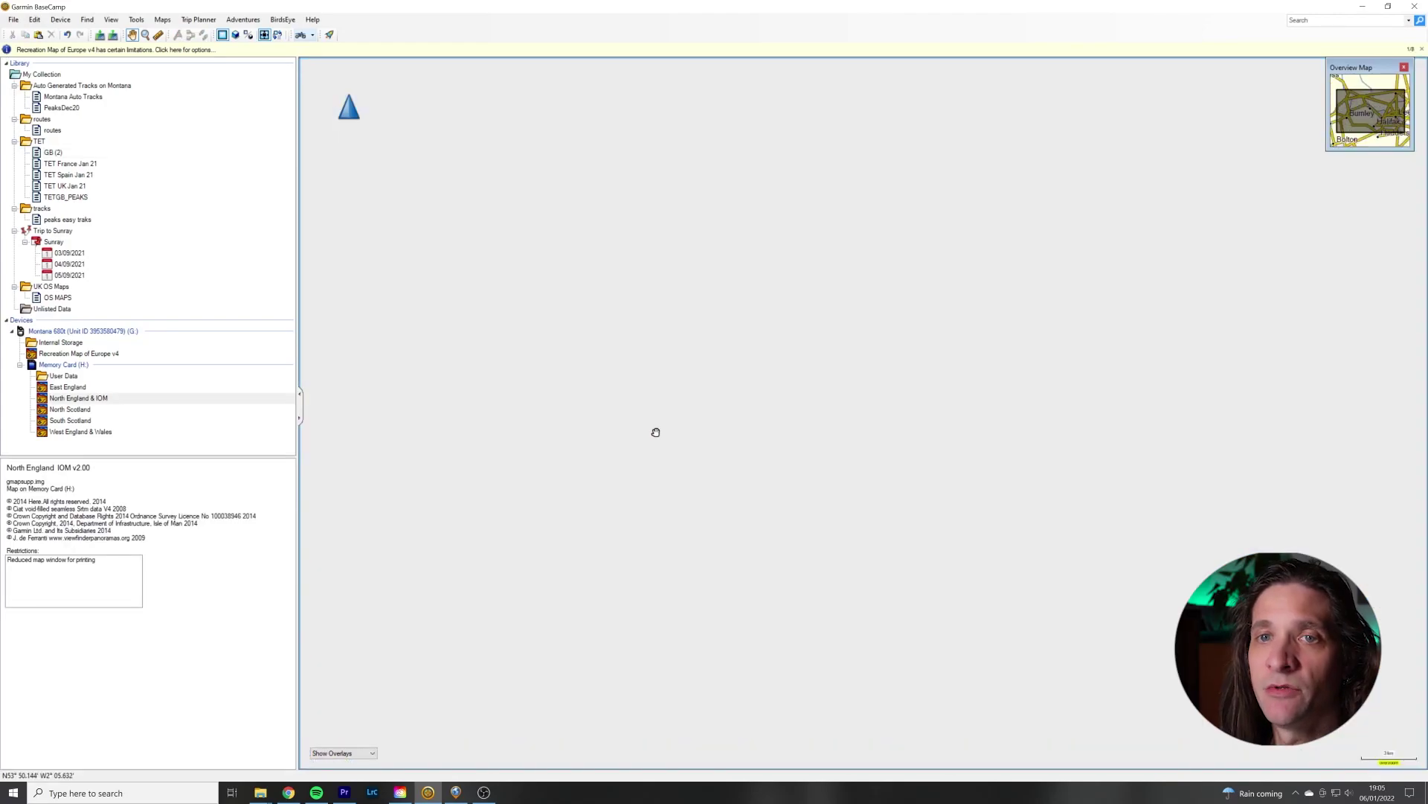
Show the GB (2) list's tracks on the North England & IOM map around Buxton and the Peak District
scroll(656, 433, "down", 4)
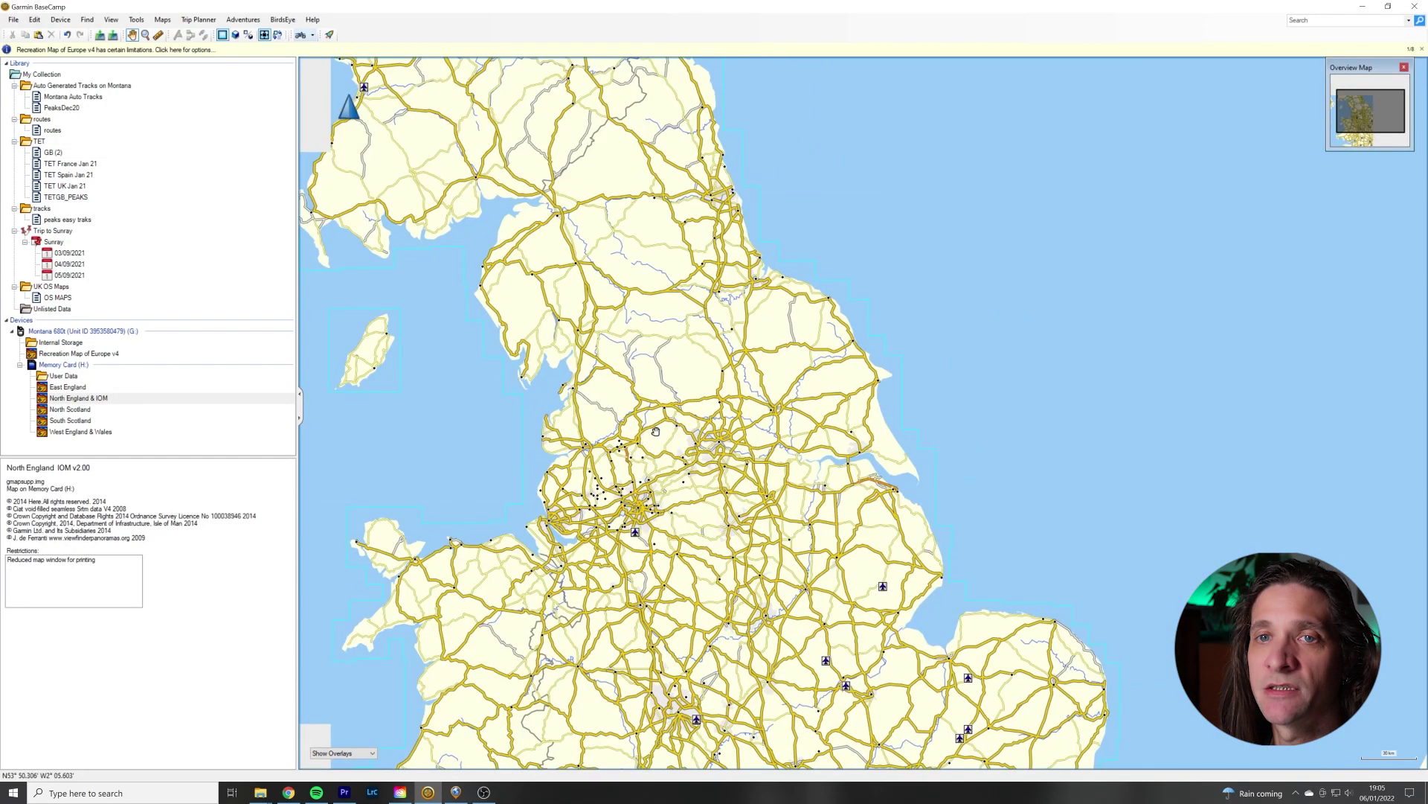
left_click(43, 154)
left_click_drag(670, 545, 744, 449)
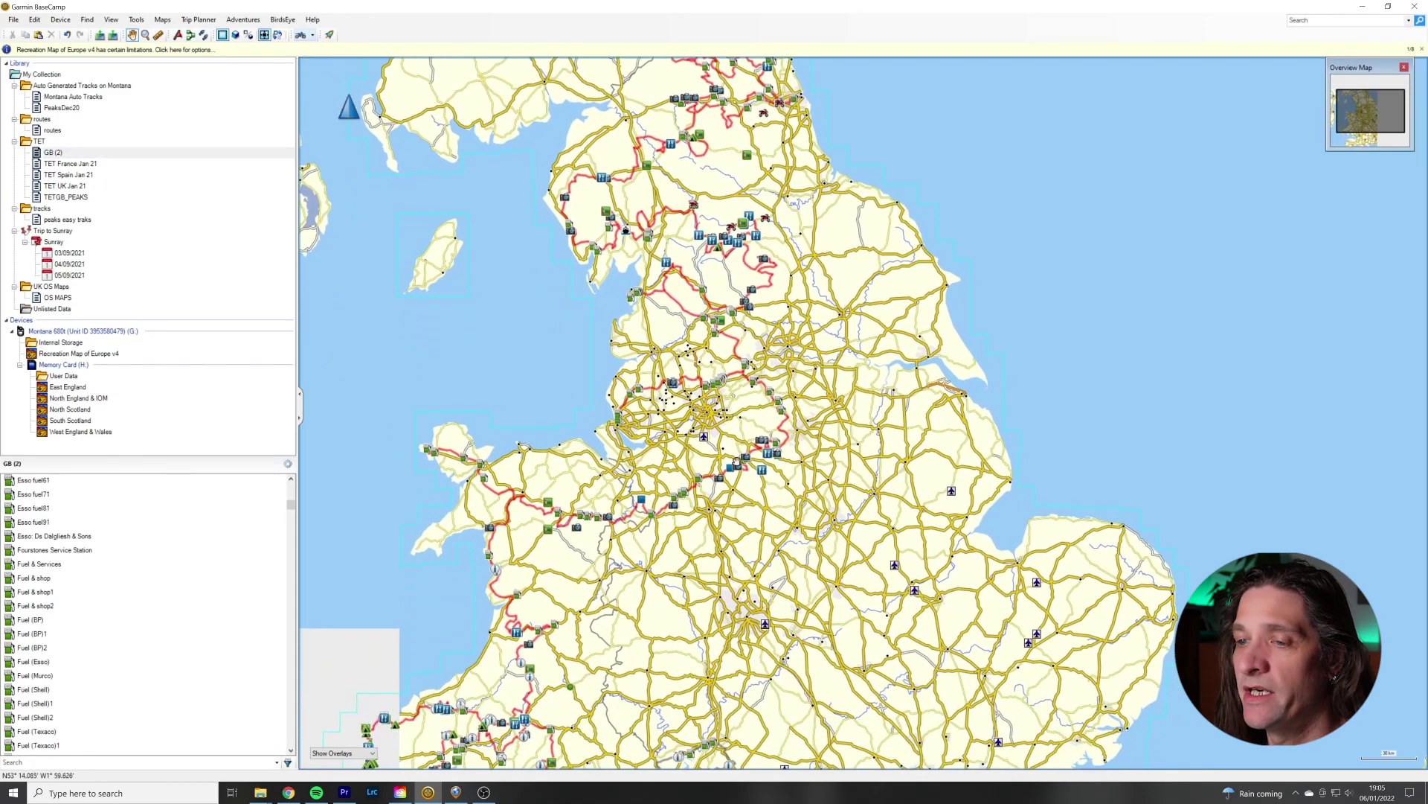
scroll(719, 473, "up", 5)
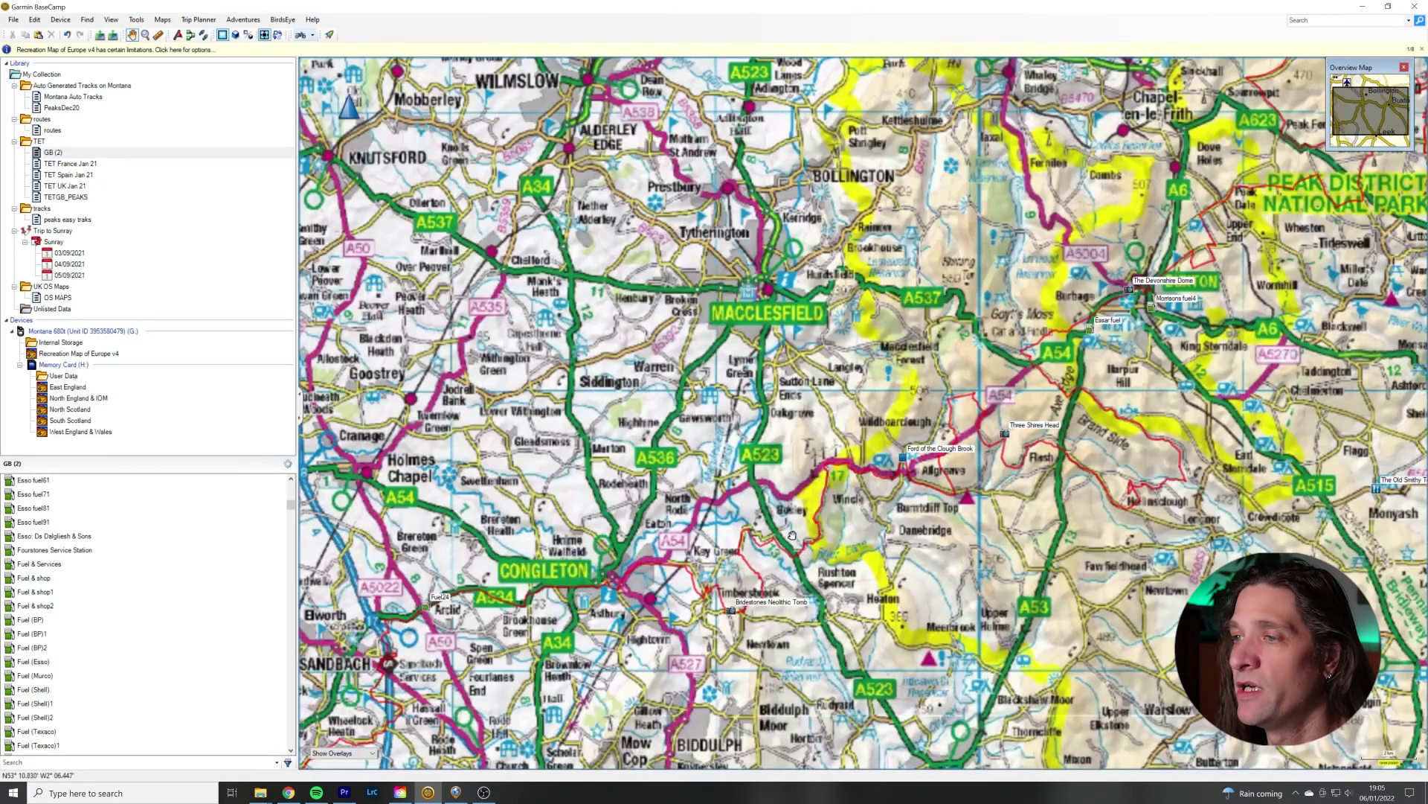
left_click_drag(1028, 471, 698, 444)
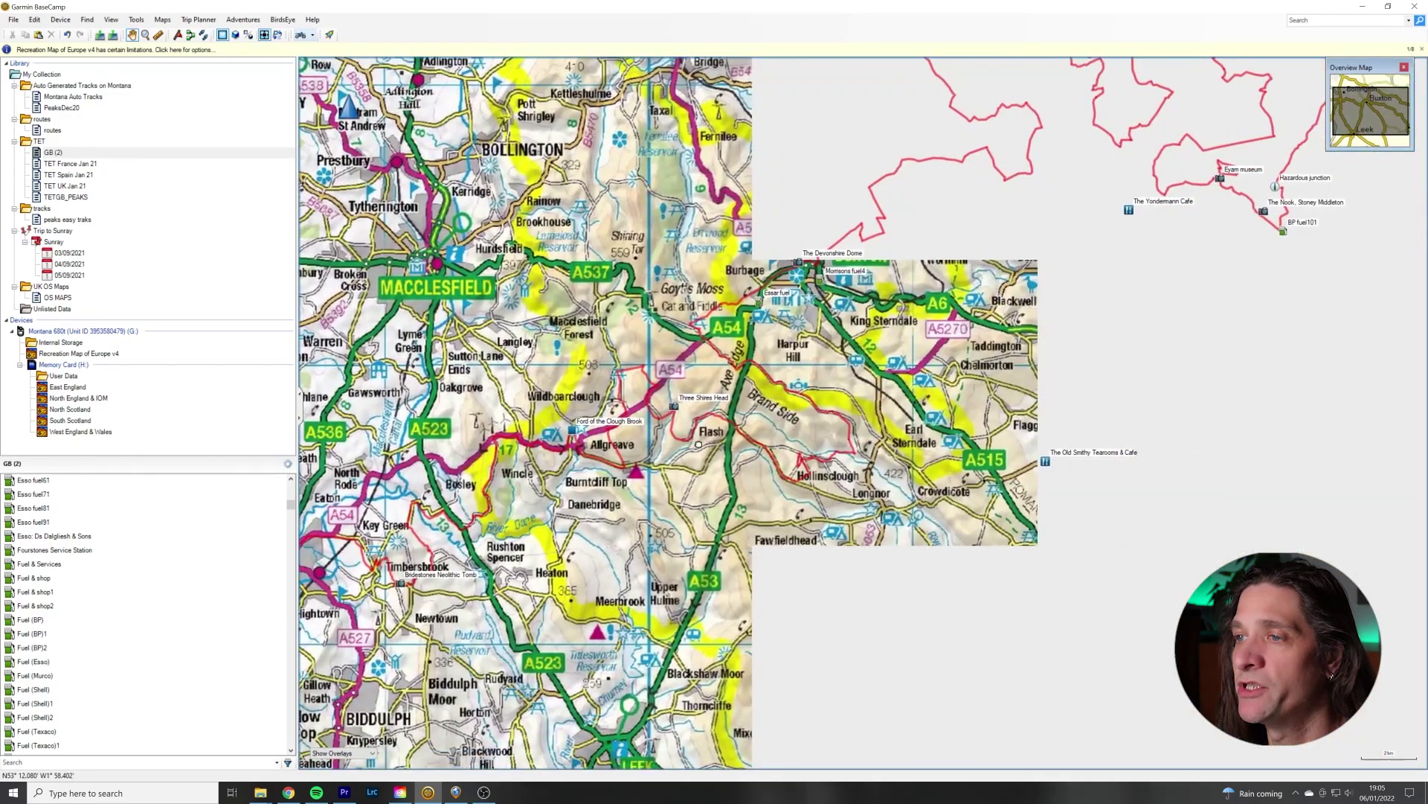
left_click_drag(977, 160, 702, 367)
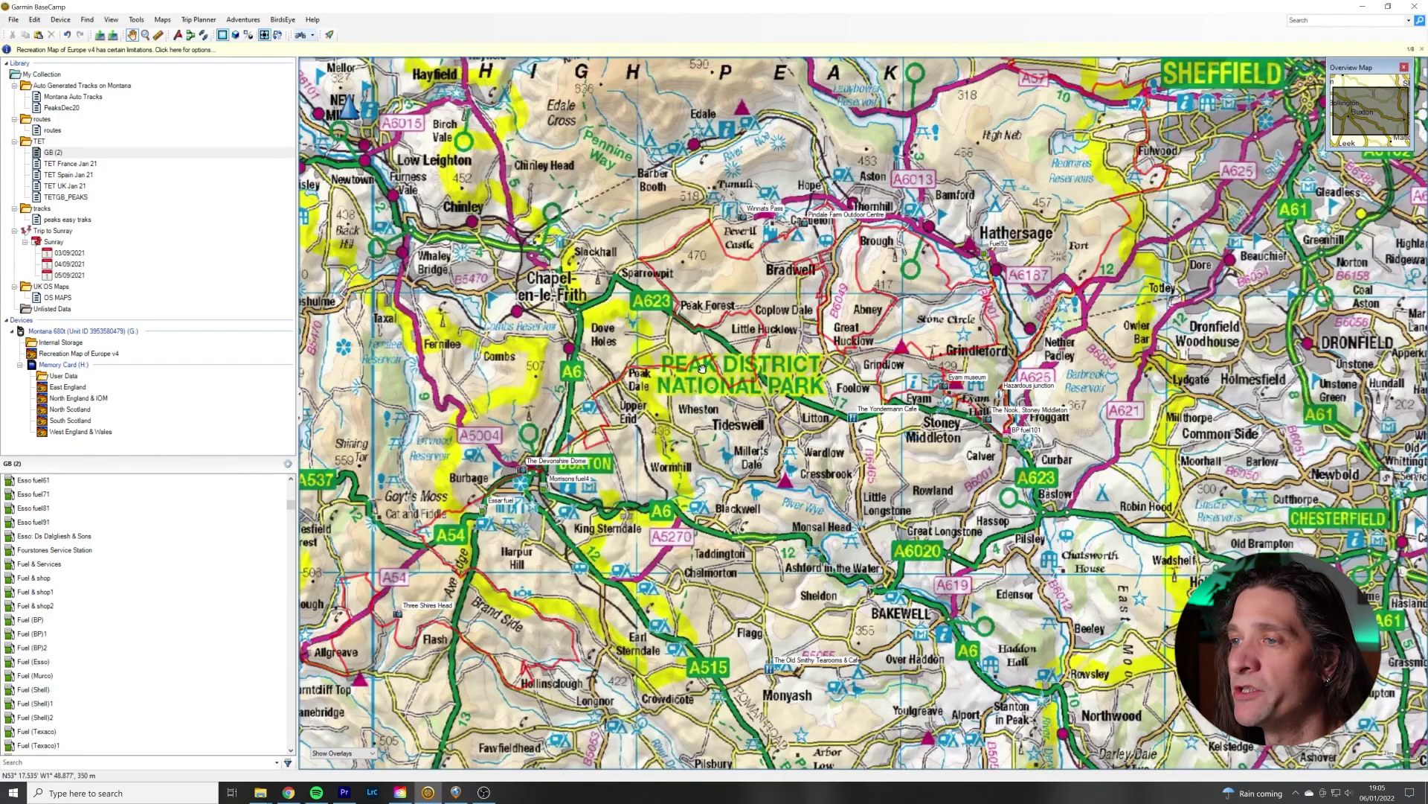
Split the TET_UK-03-Great Northern Trail_20211221 track where it leaves the A6 northeast of Buxton, and select the part leading into Buxton
scroll(816, 262, "up", 1)
left_click_drag(551, 424, 684, 379)
left_click(682, 376)
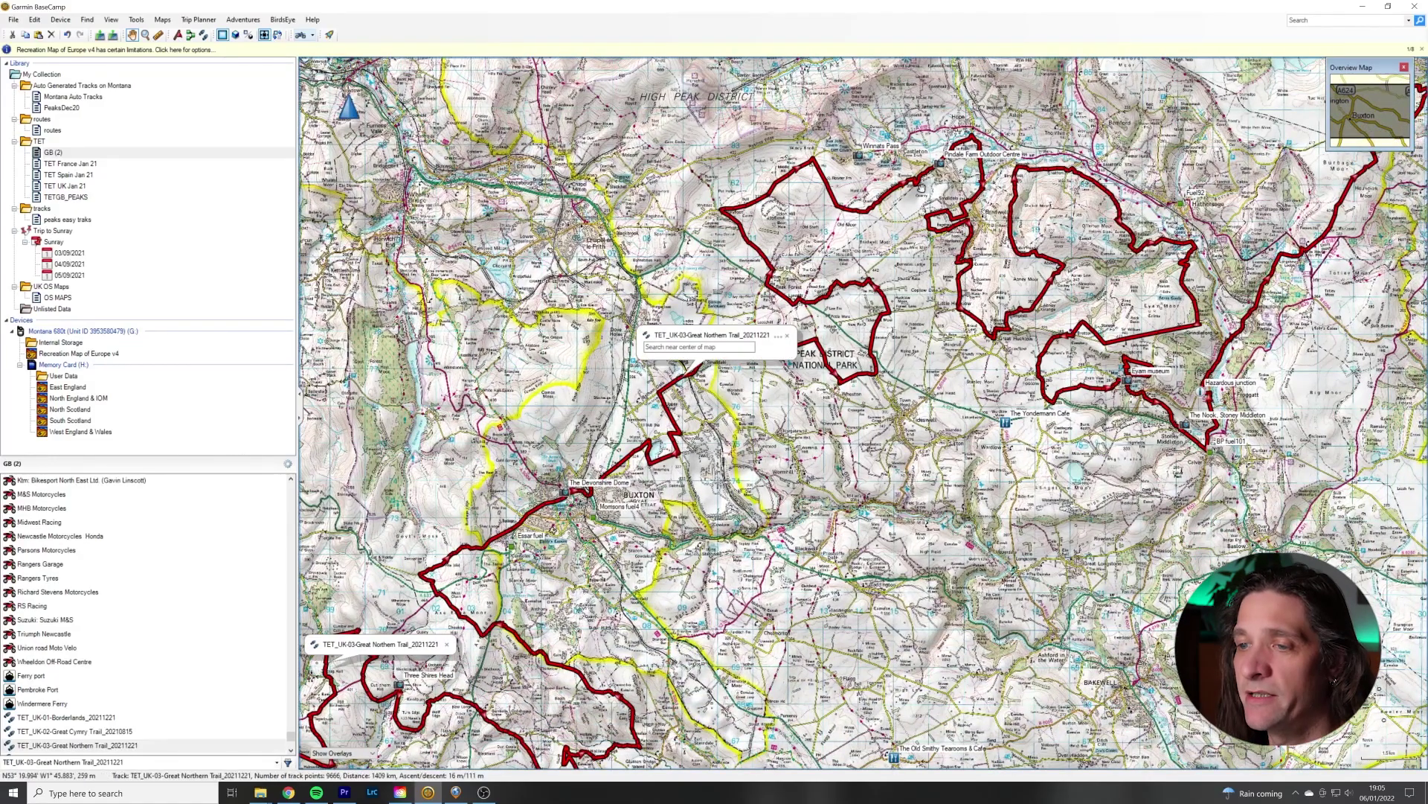
scroll(607, 474, "up", 3)
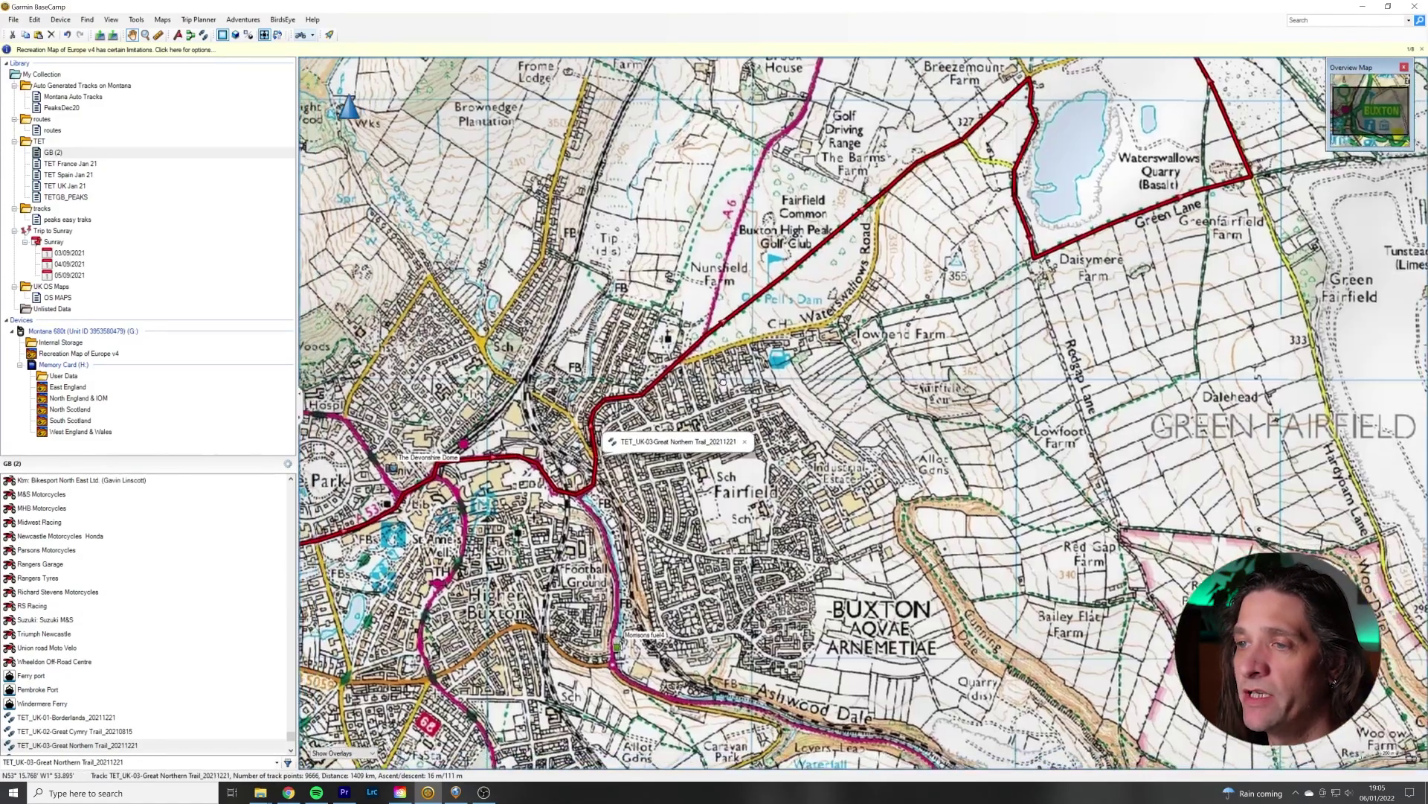
scroll(707, 350, "up", 2)
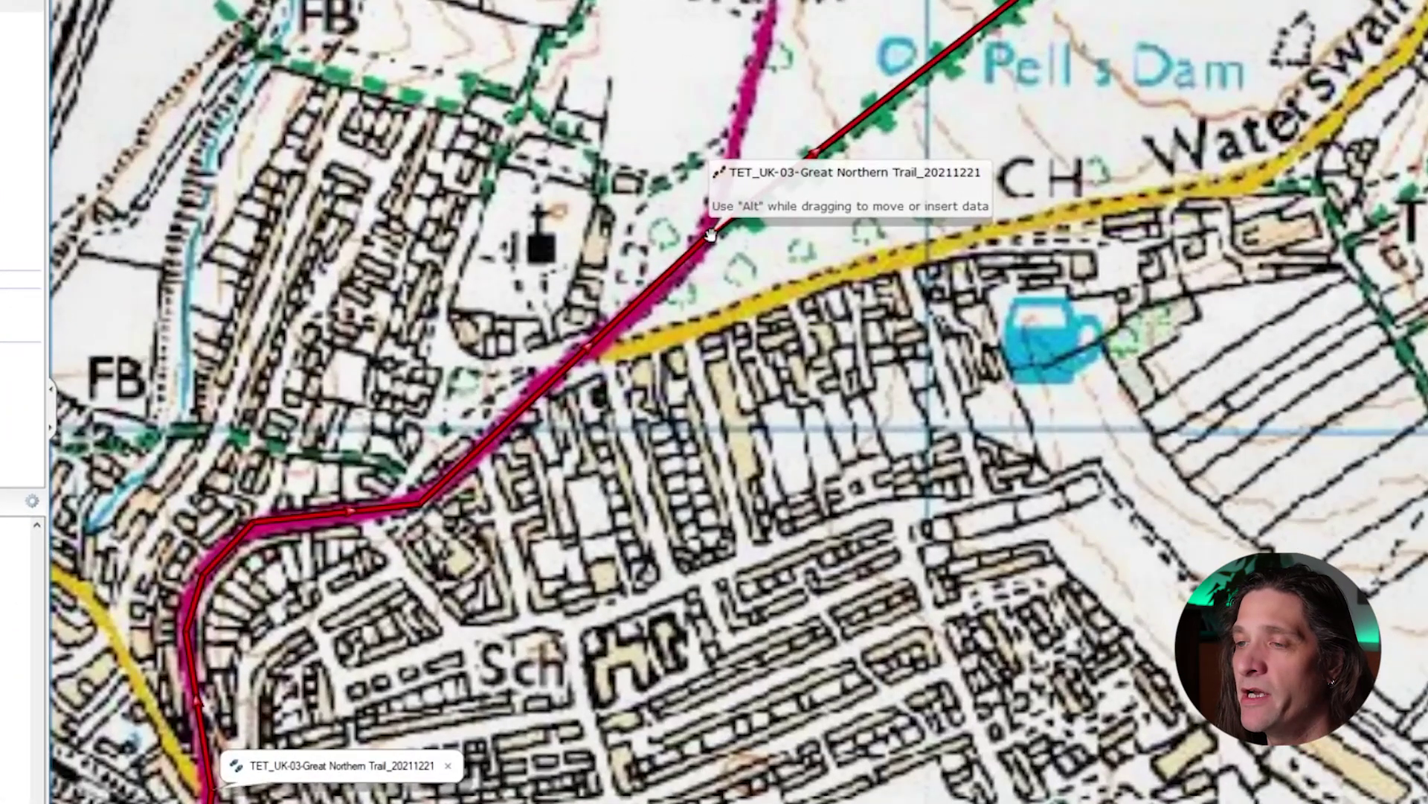
right_click(712, 297)
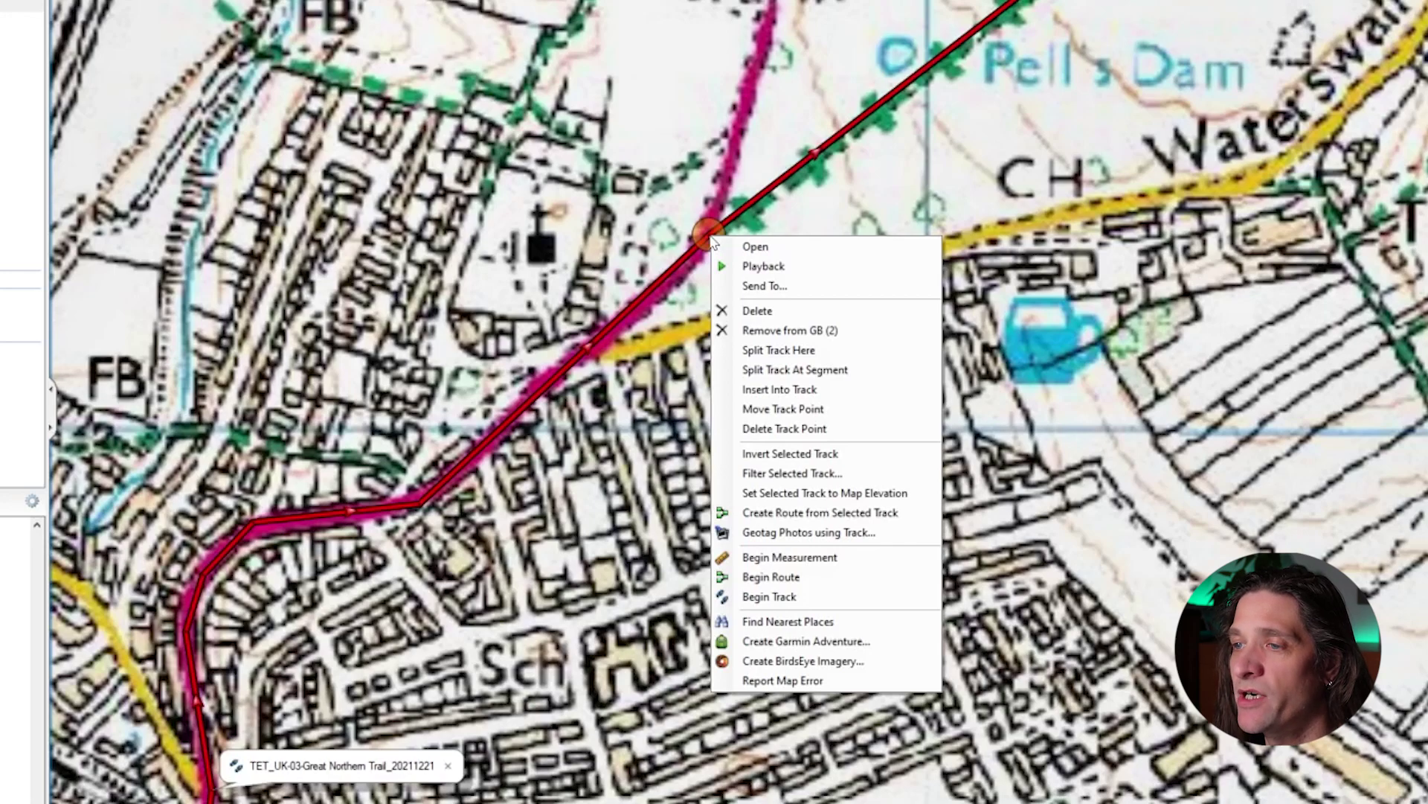
left_click(753, 355)
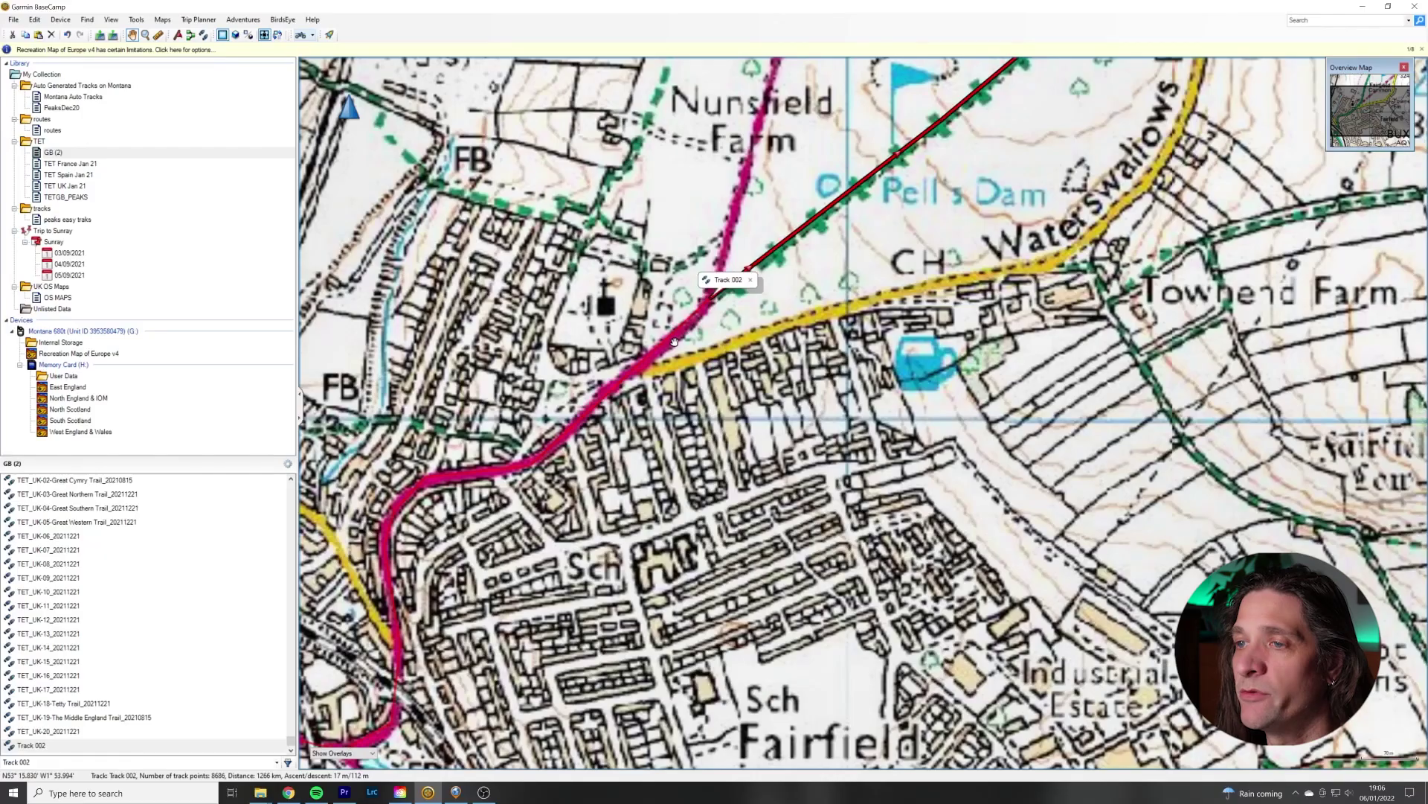
left_click(689, 321)
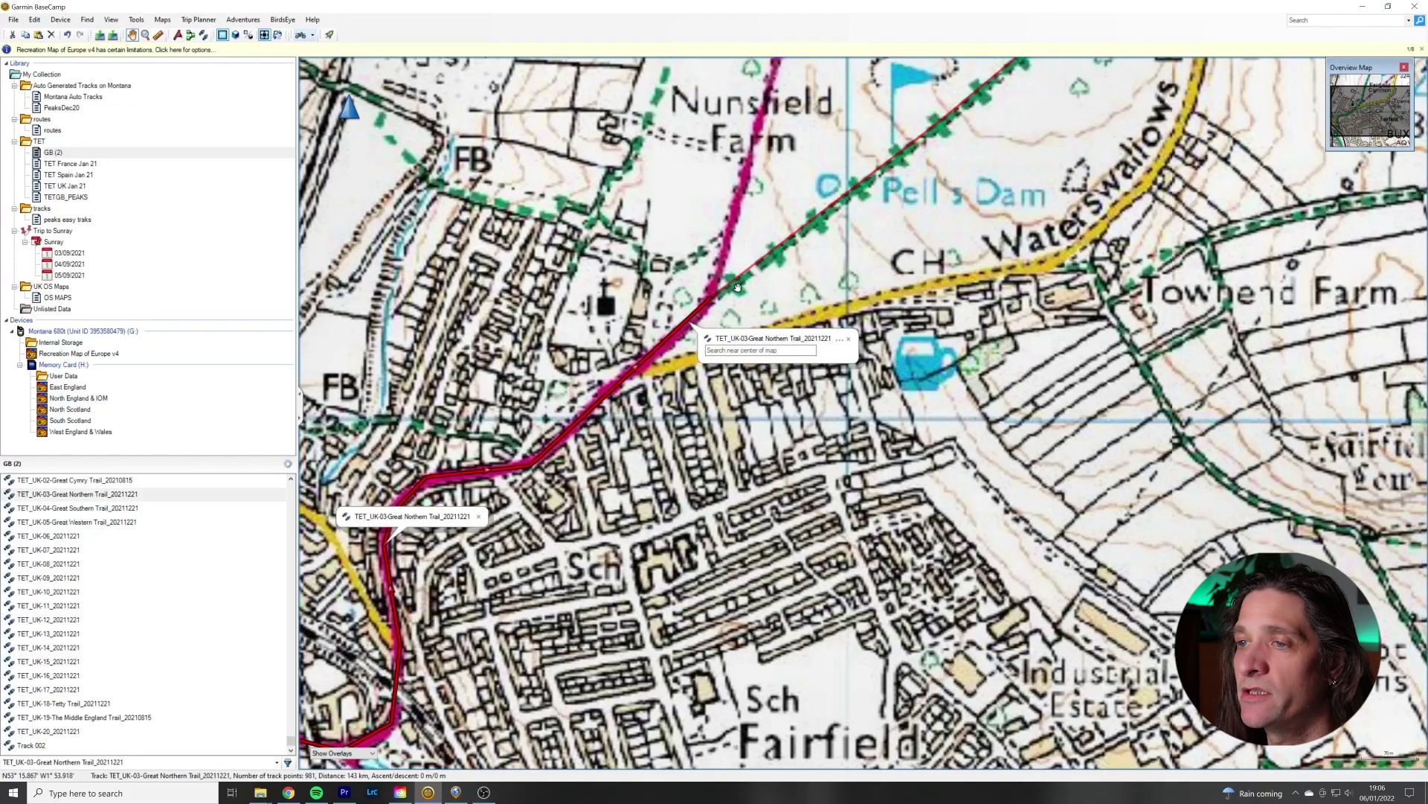
Split Track 002 just southwest of Pindale Farm near Castleton
scroll(737, 289, "down", 5)
scroll(669, 541, "down", 2)
scroll(821, 387, "up", 4)
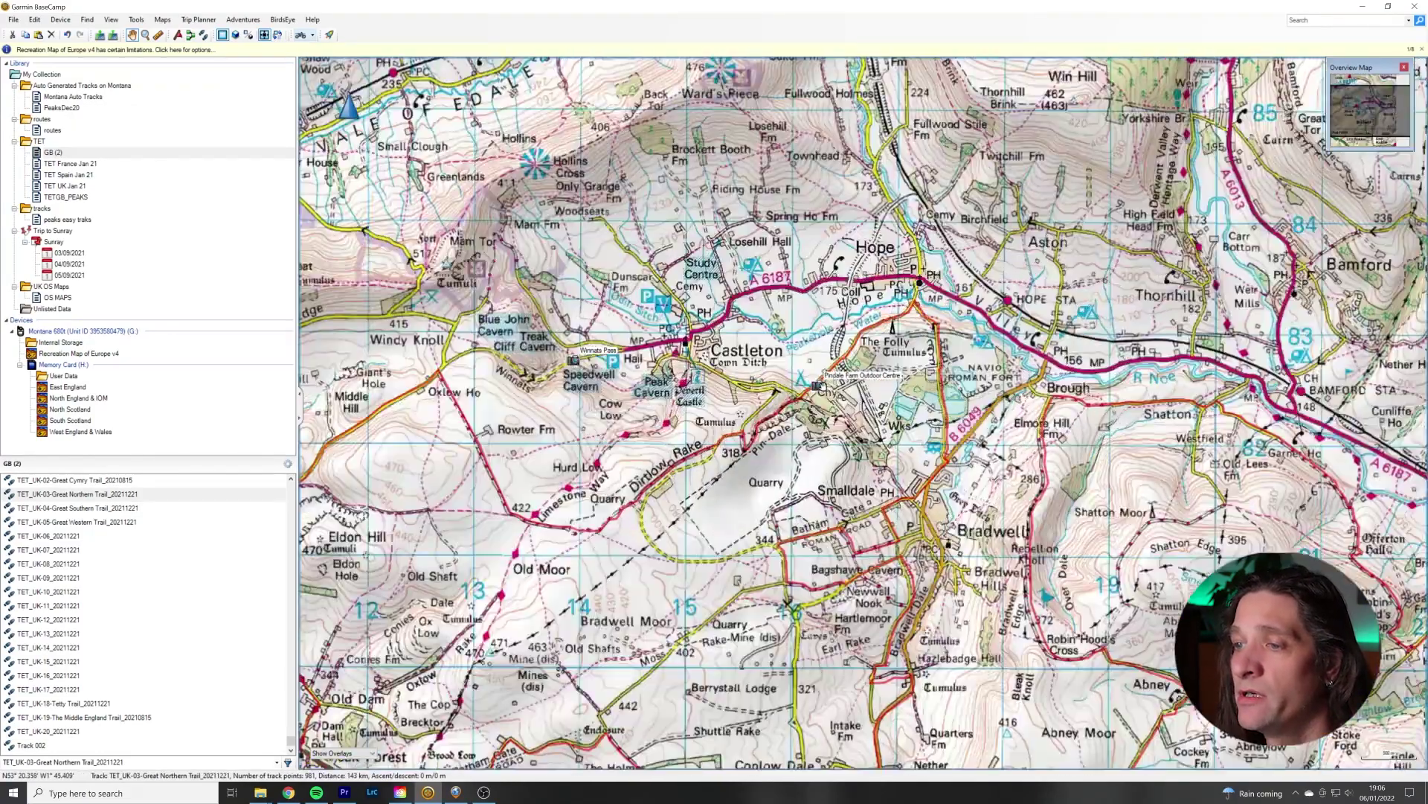
scroll(819, 388, "up", 3)
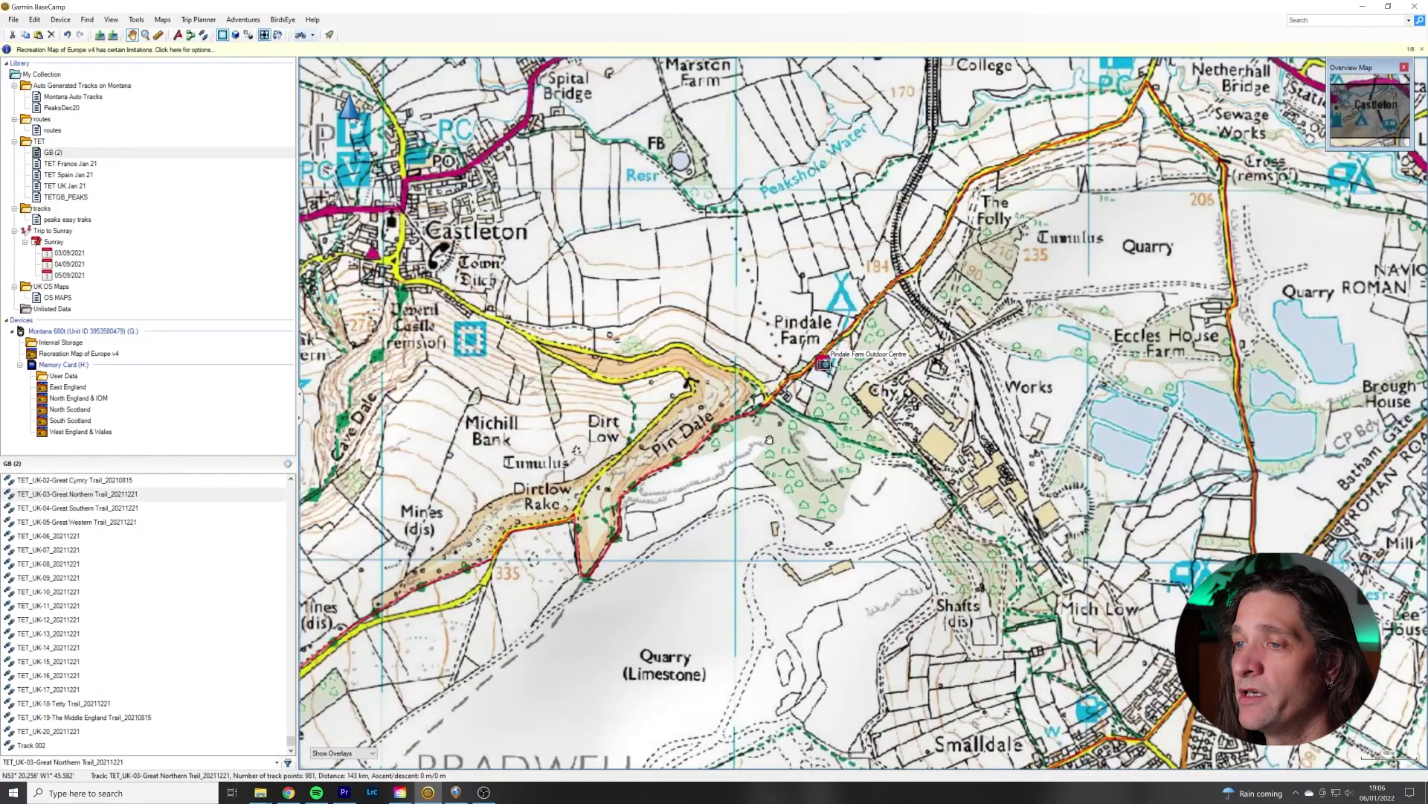
scroll(769, 439, "up", 2)
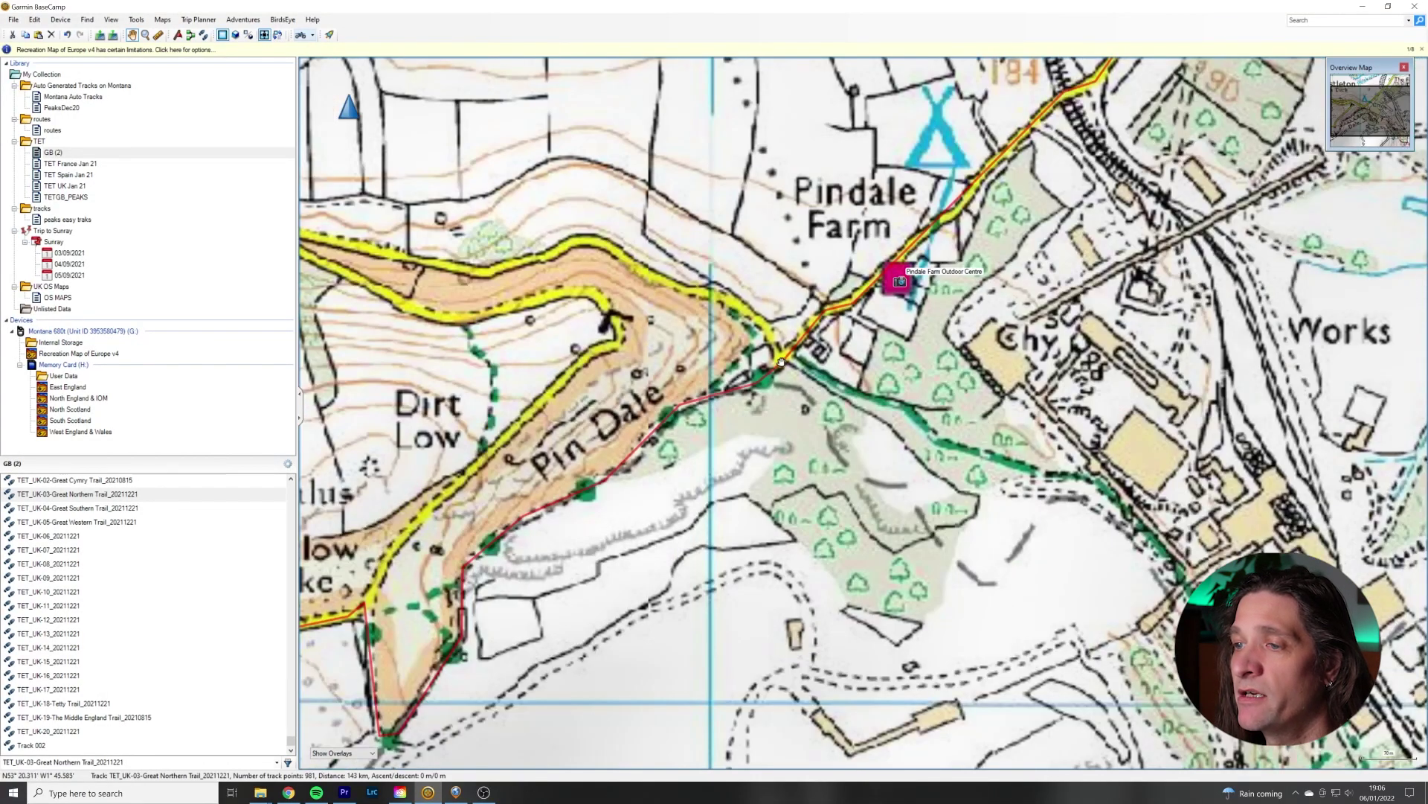
left_click(805, 340)
right_click(800, 344)
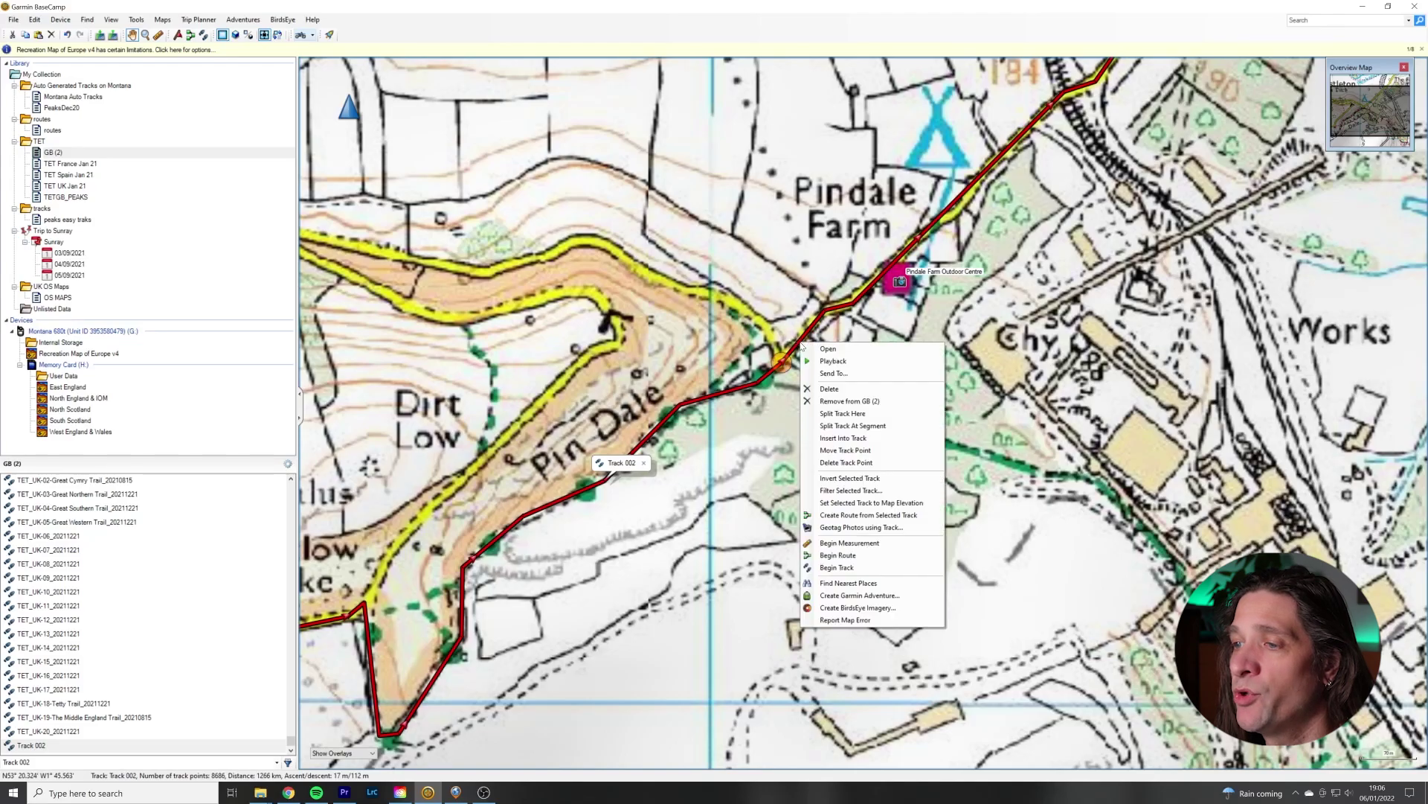
left_click(836, 414)
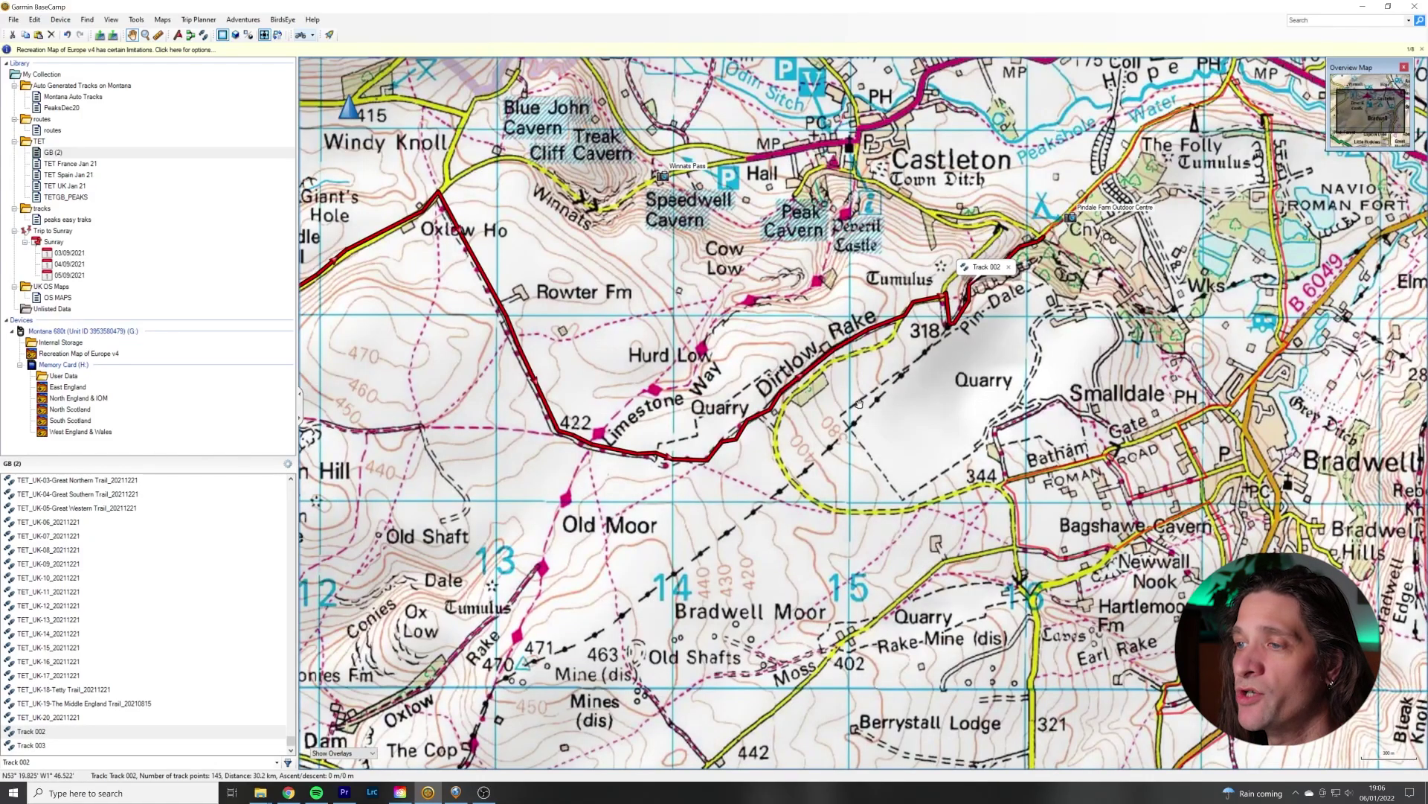
Rename the track section between Buxton and Castleton to TET UK BUXTON TO CASTLETON
scroll(858, 402, "down", 2)
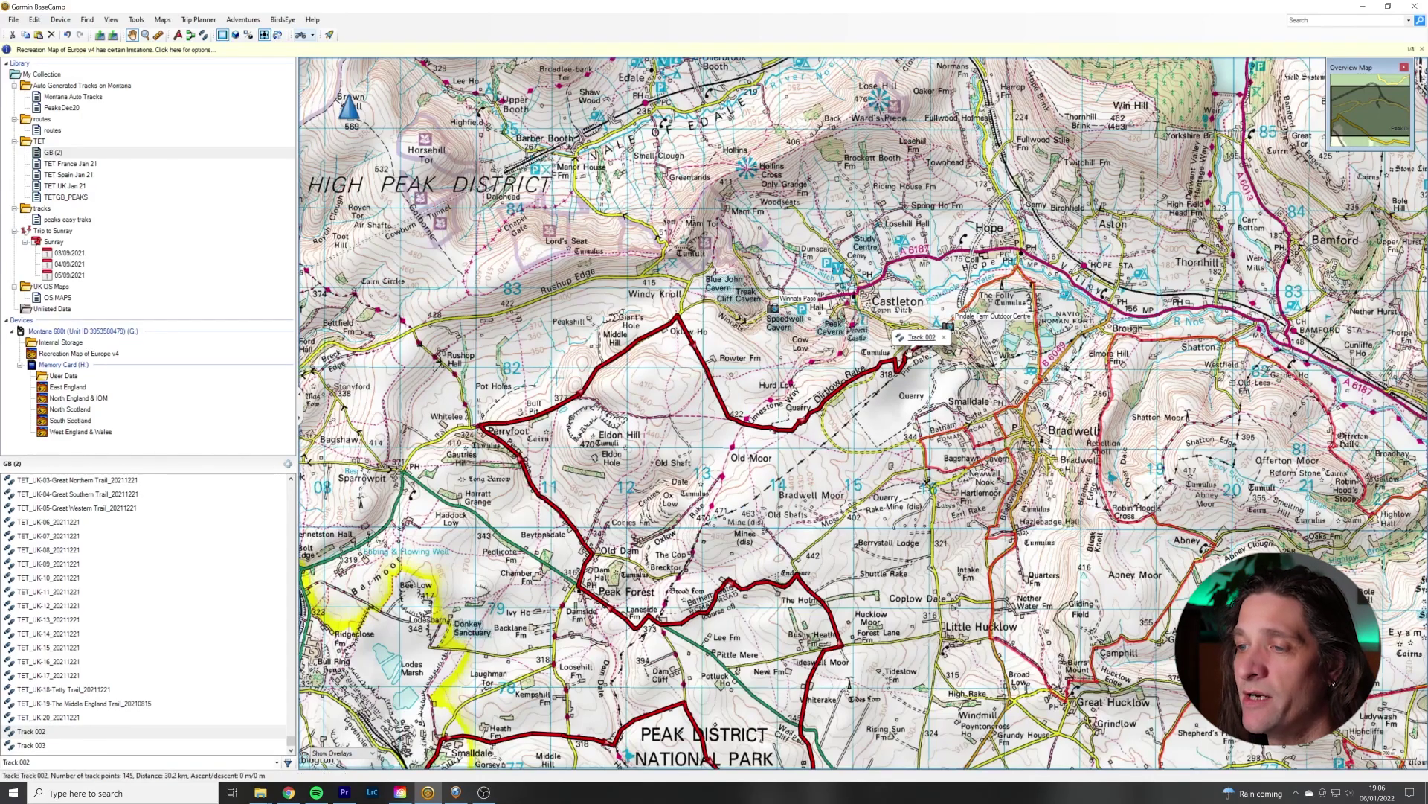
scroll(858, 402, "down", 2)
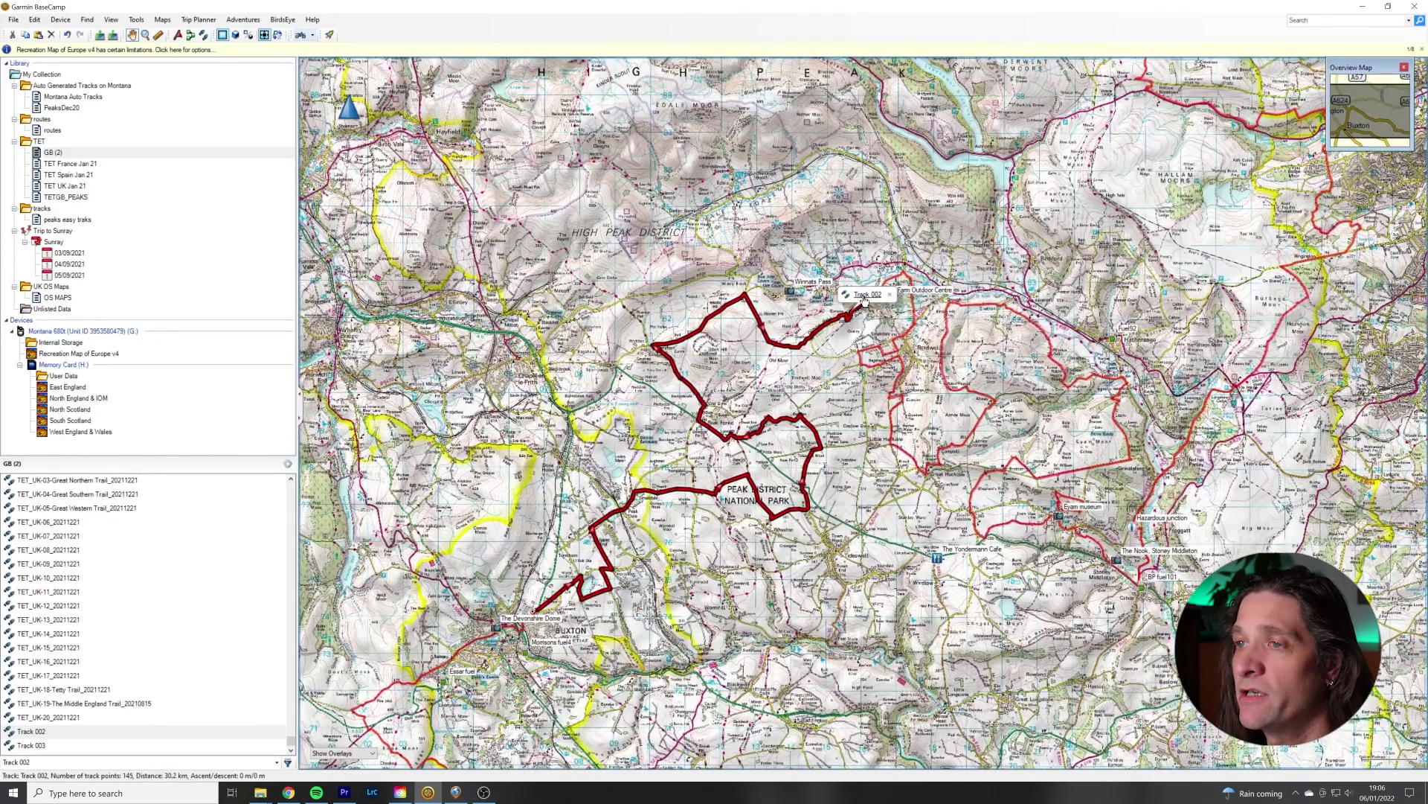
double_click(864, 298)
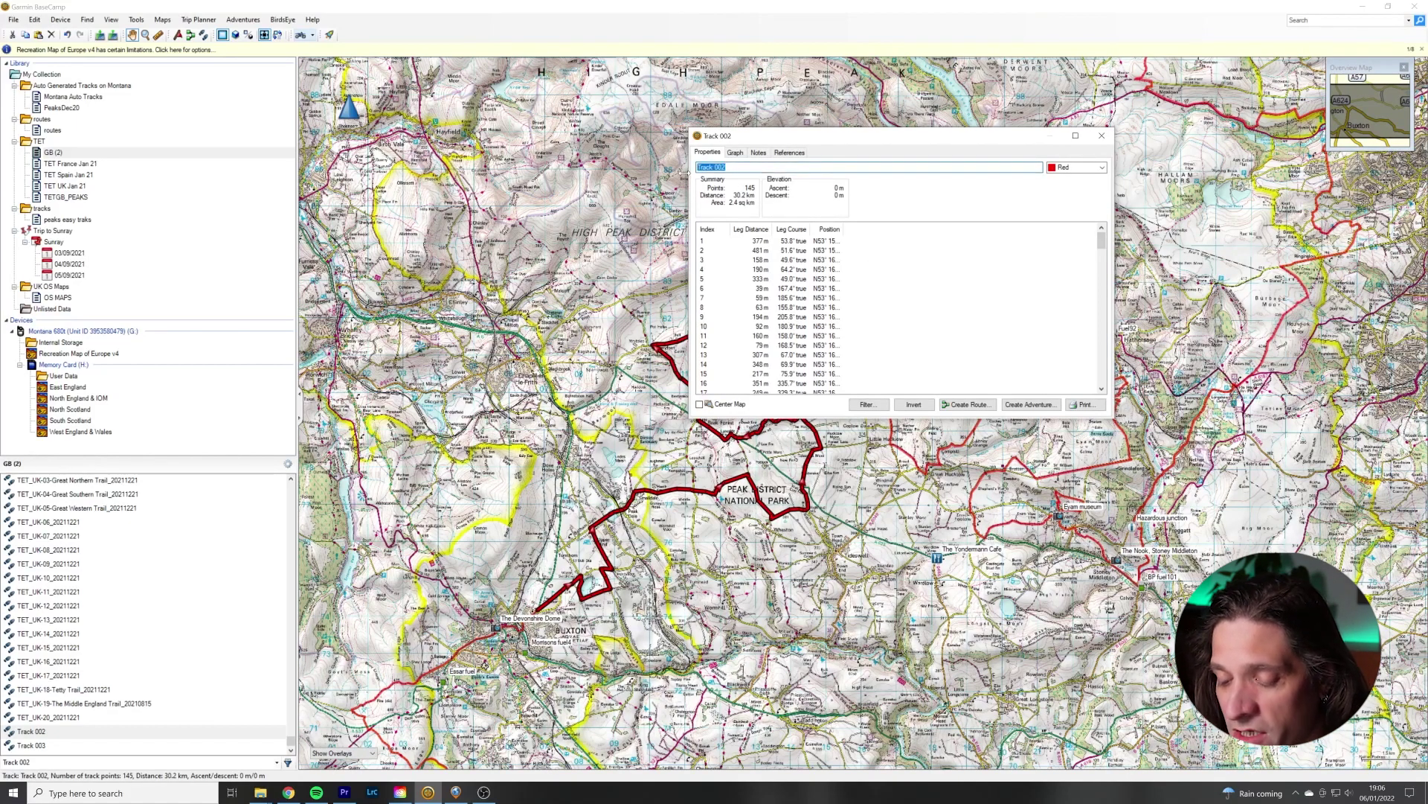
type("TET UK")
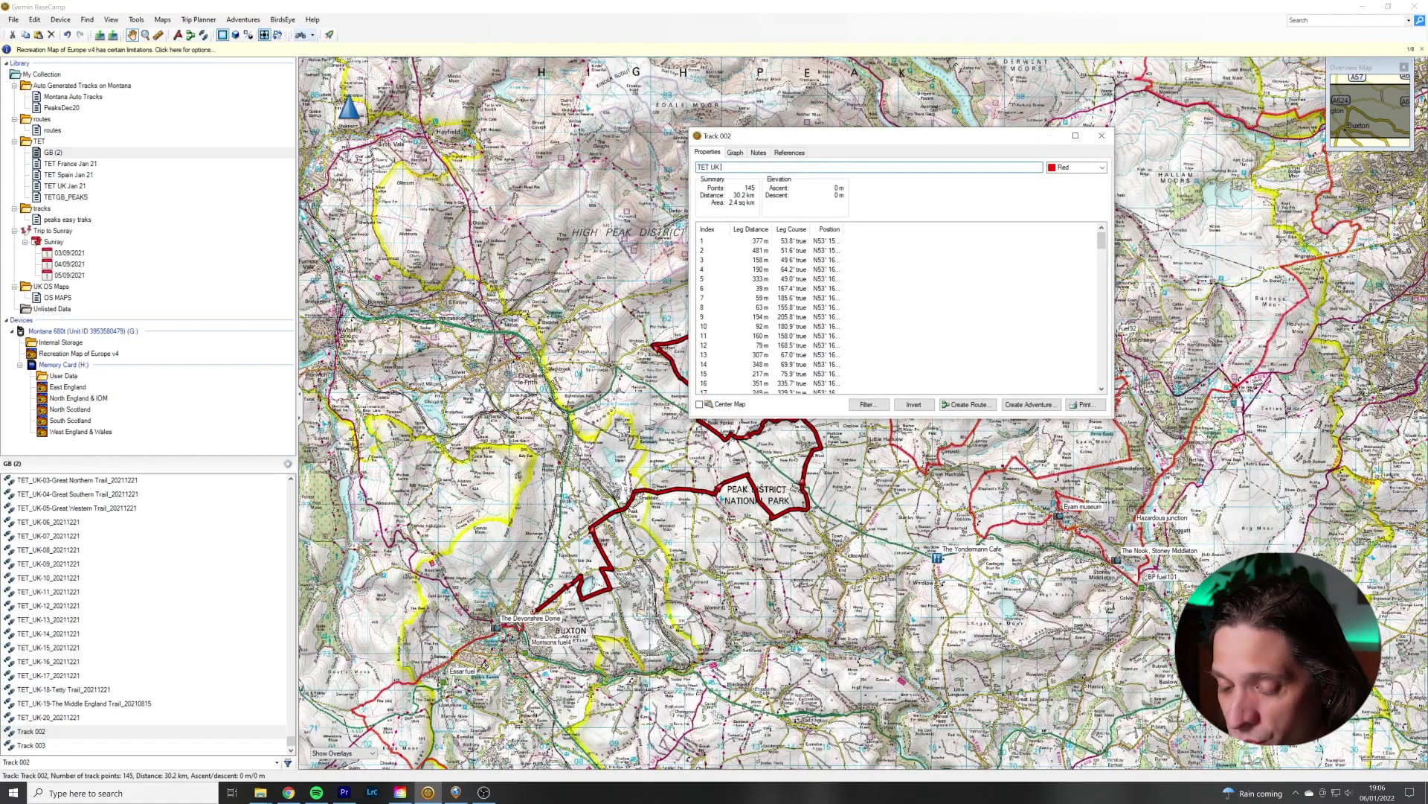
key("Return")
type("BUXTON TO CASTLETON")
left_click_drag(818, 136, 744, 349)
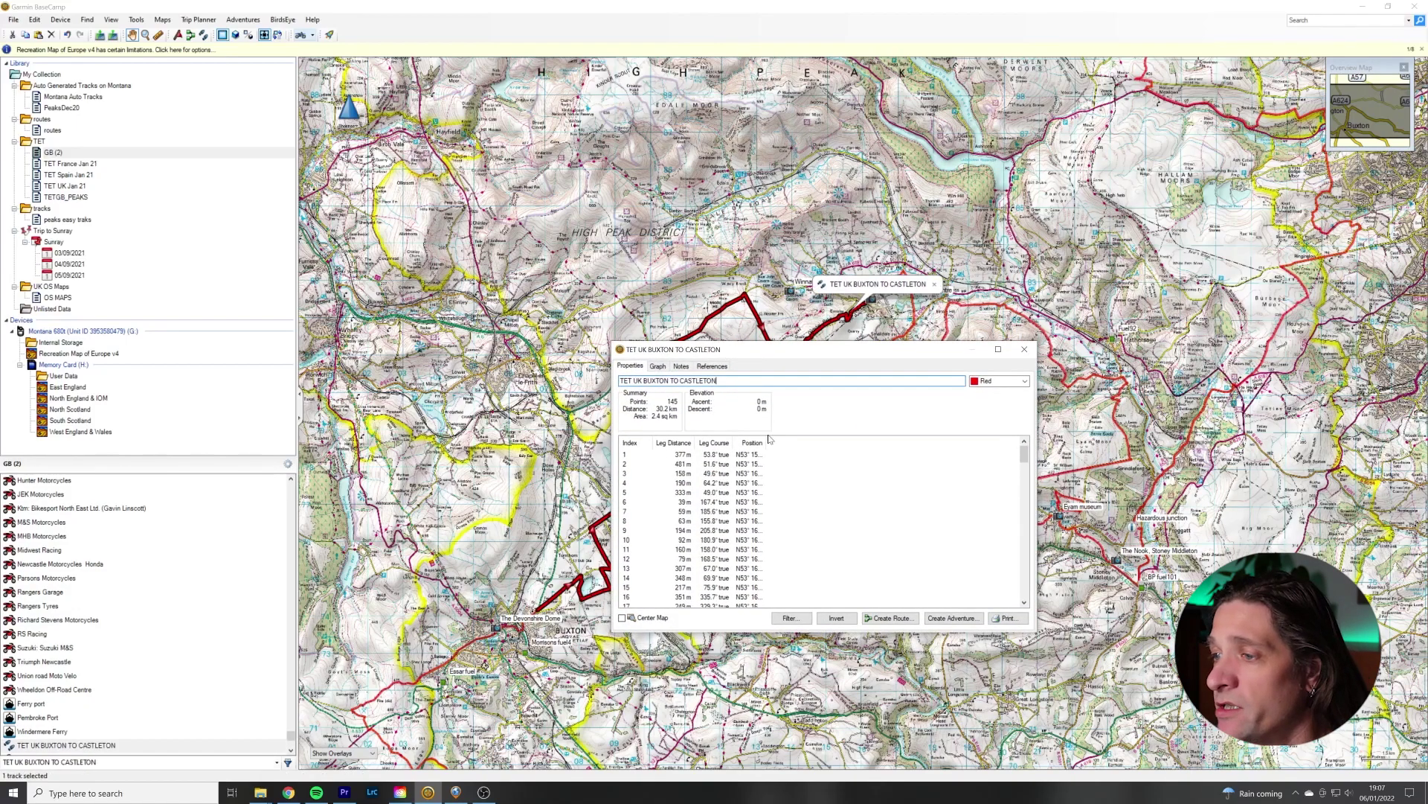
Set the Buxton to Castleton track's colour to Dark Magenta and close its properties
left_click(1017, 386)
left_click(1001, 437)
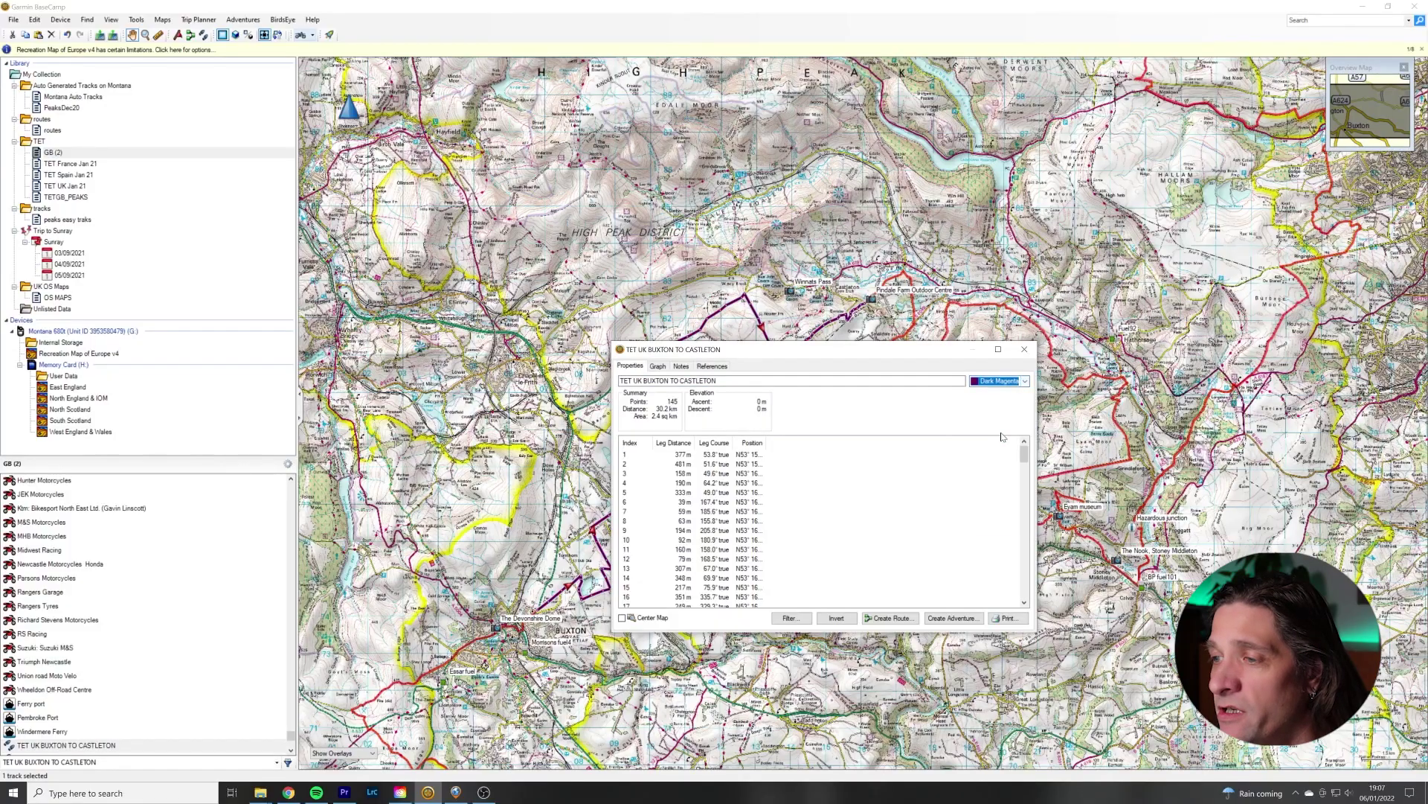
left_click(1025, 349)
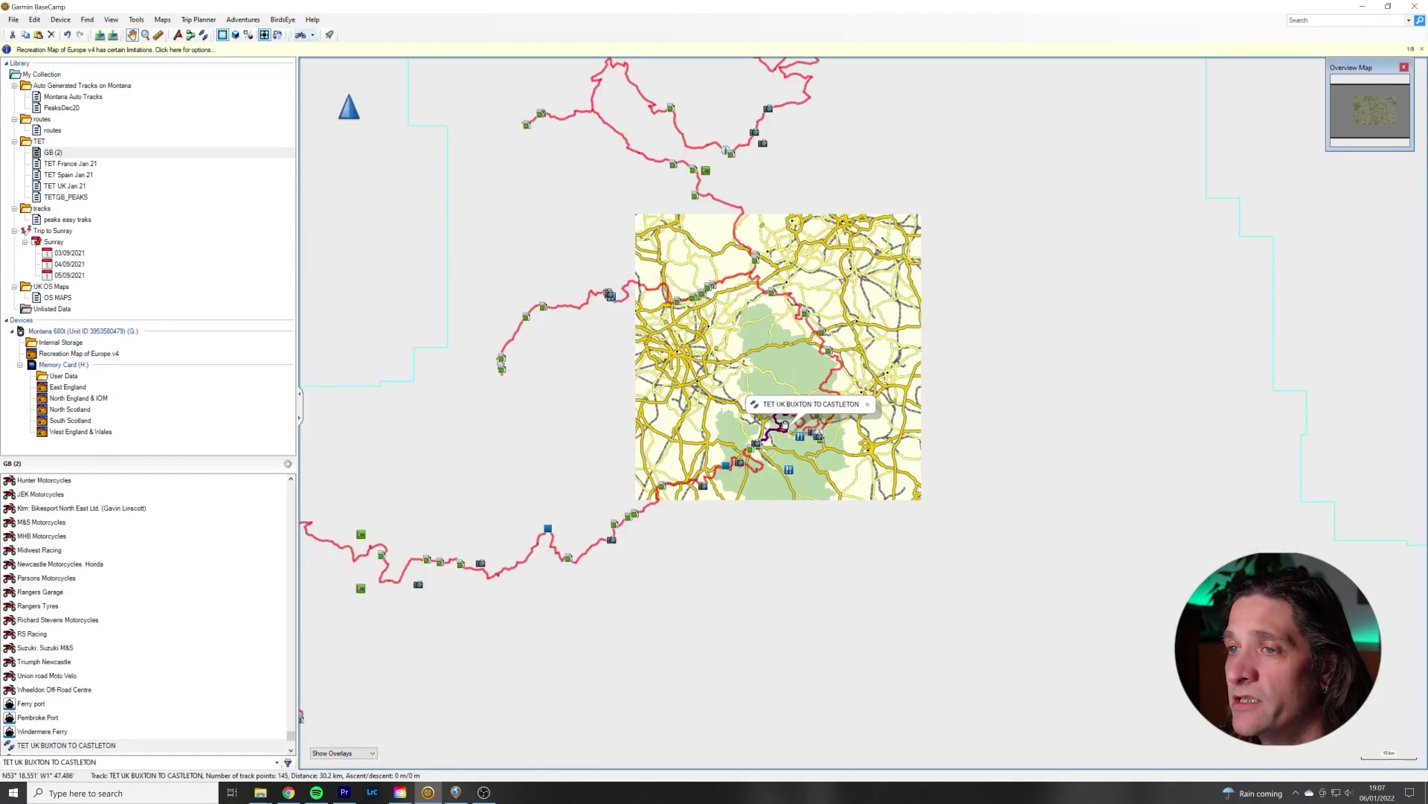
Examine the recoloured track around Buxton and find TET UK BUXTON TO CASTLETON in the GB (2) list
scroll(777, 454, "up", 7)
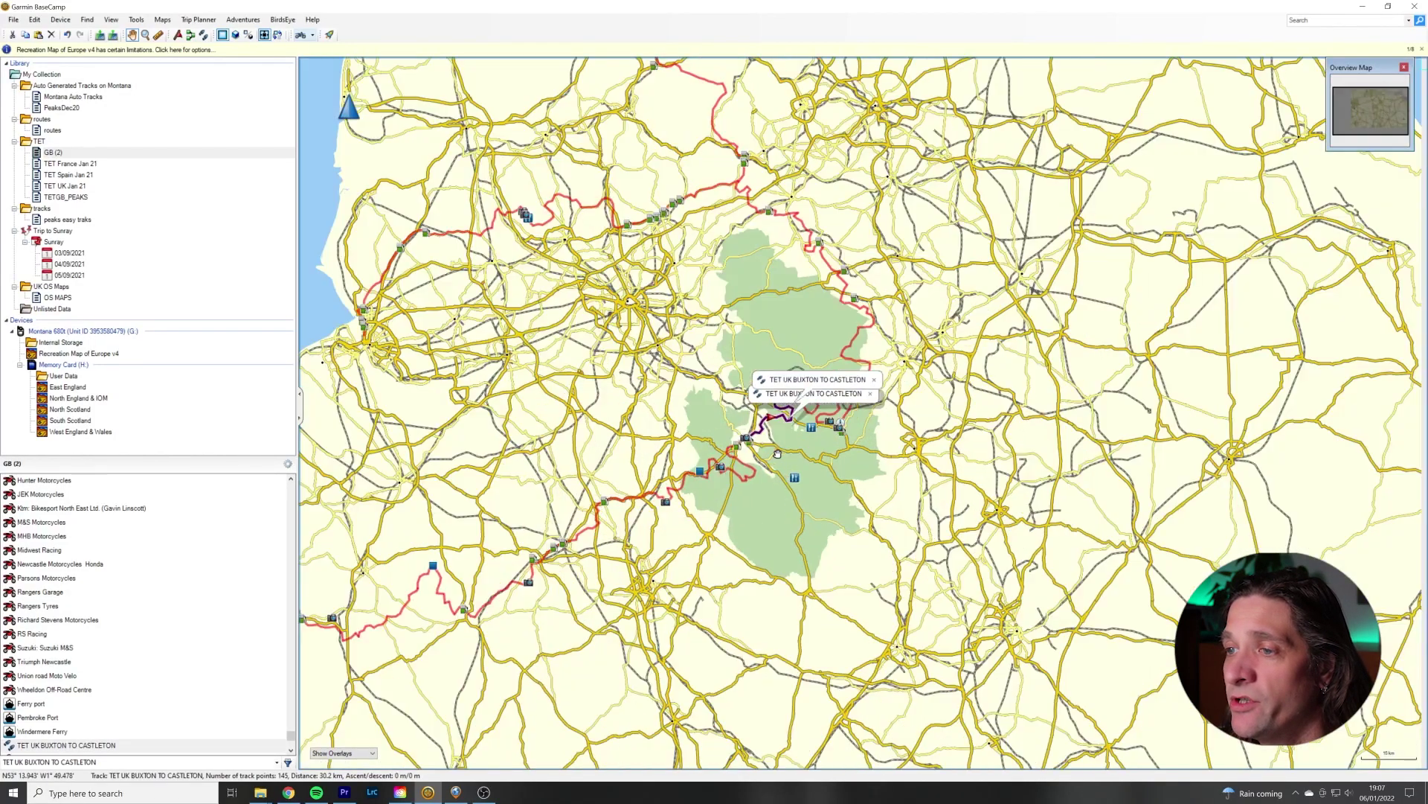
left_click_drag(698, 226, 761, 514)
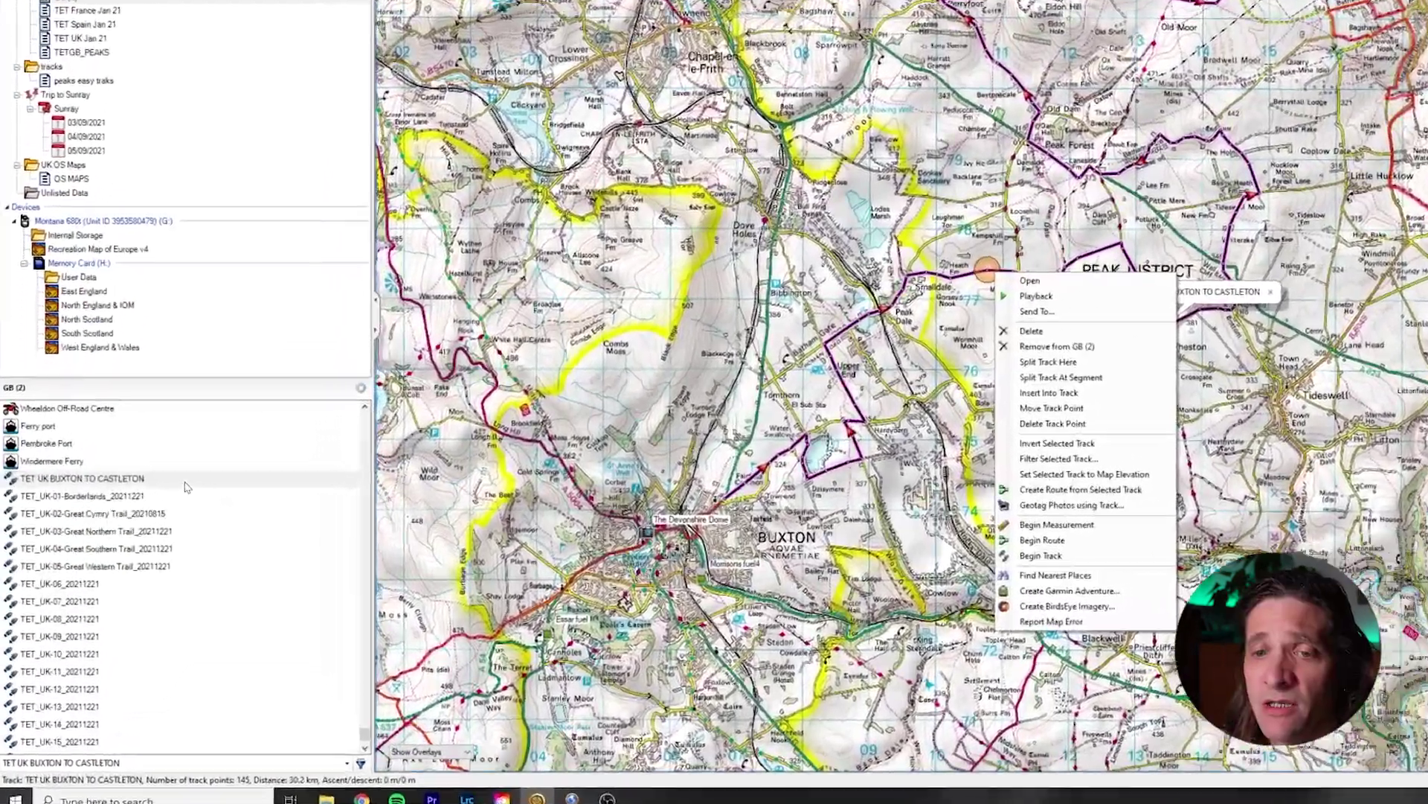
left_click(179, 478)
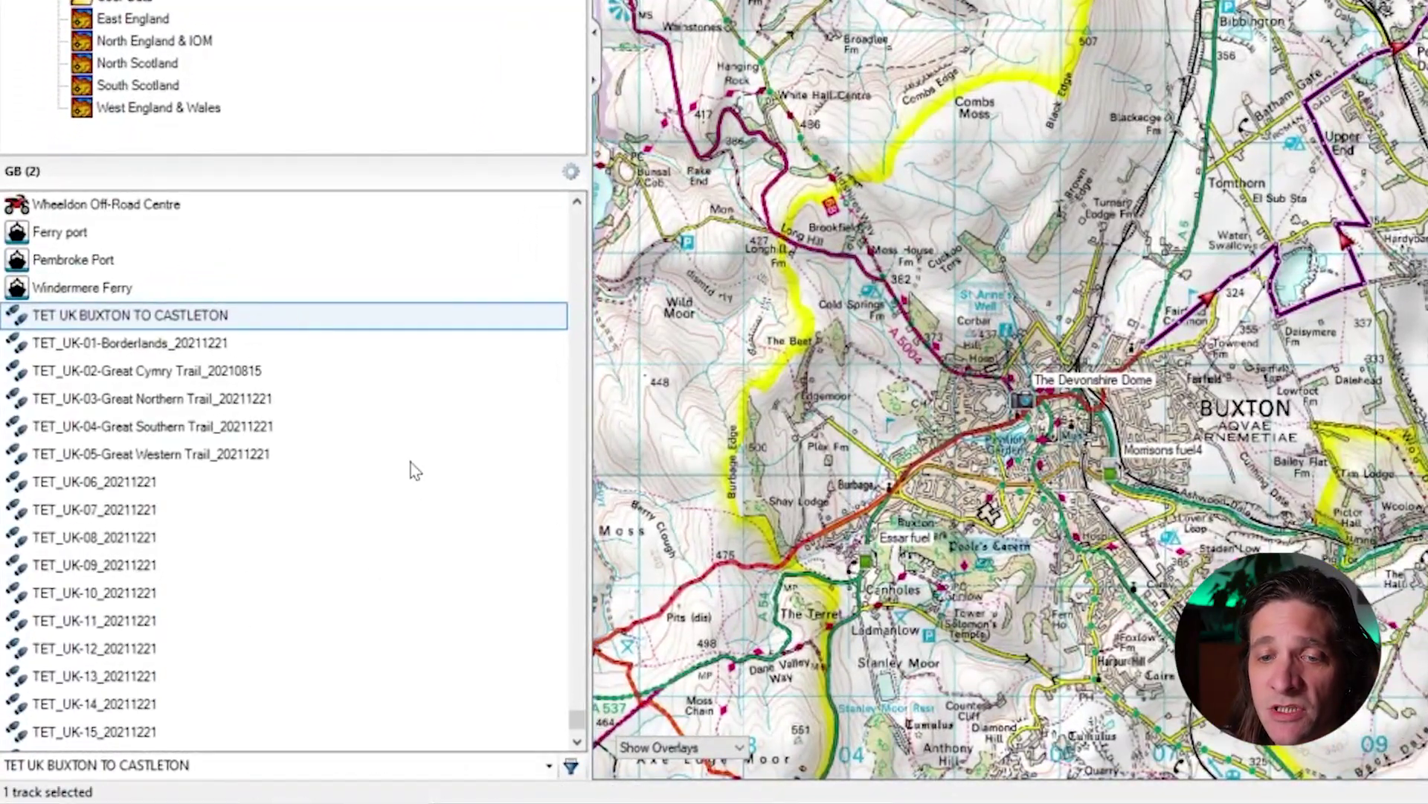
scroll(225, 474, "down", 2)
scroll(225, 473, "up", 7)
scroll(230, 480, "down", 6)
scroll(237, 485, "up", 3)
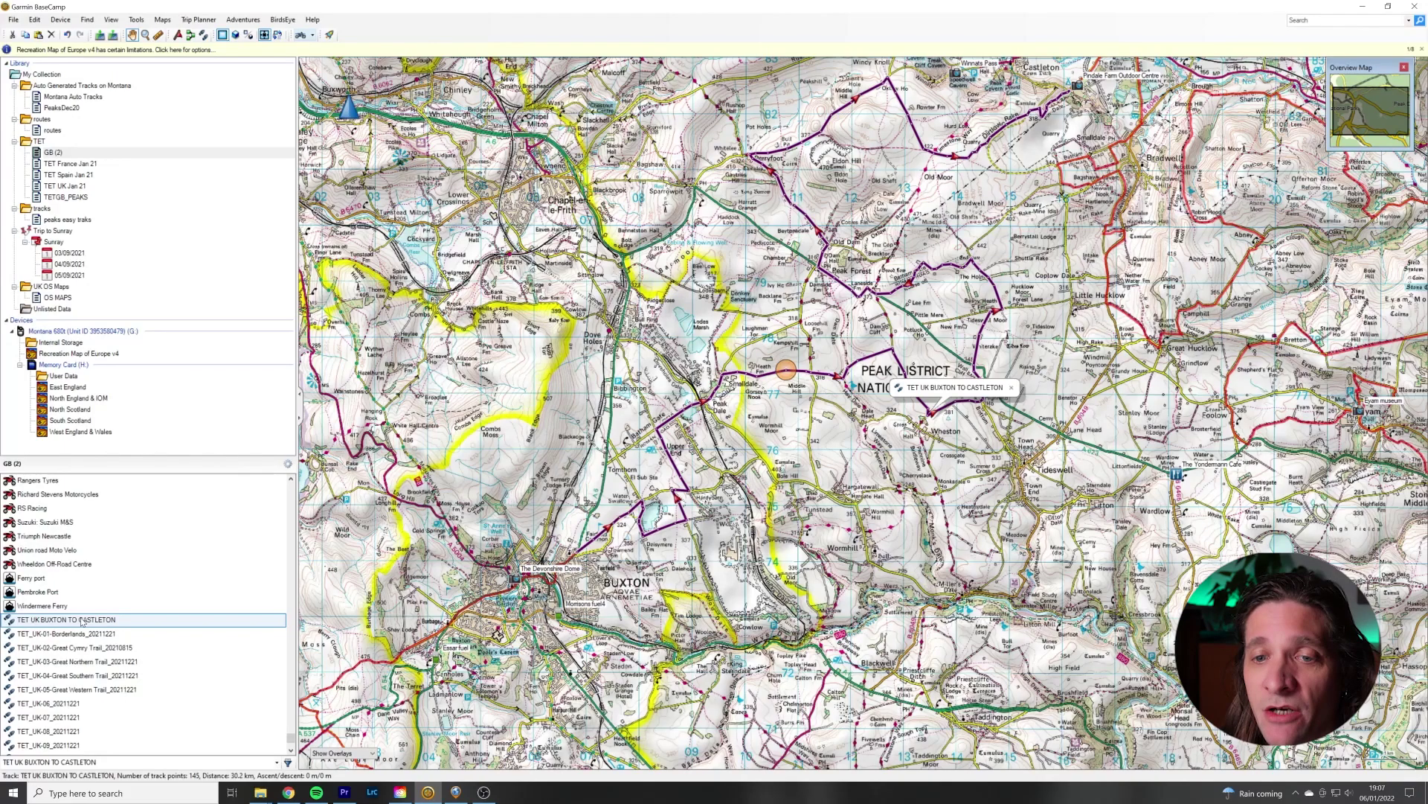
left_click(82, 620)
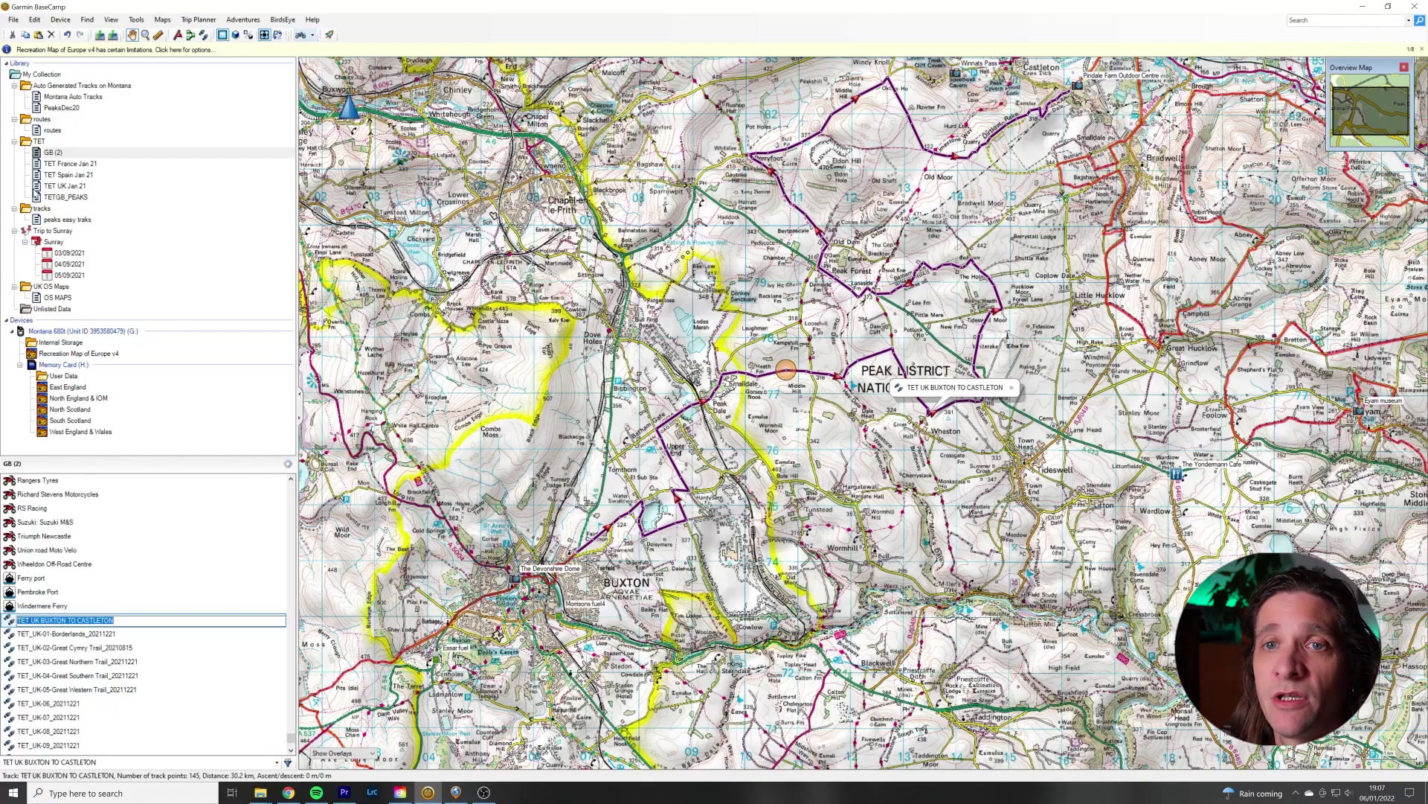
Create a new list named BUXTON TO CASLETON inside the TET folder
right_click(33, 142)
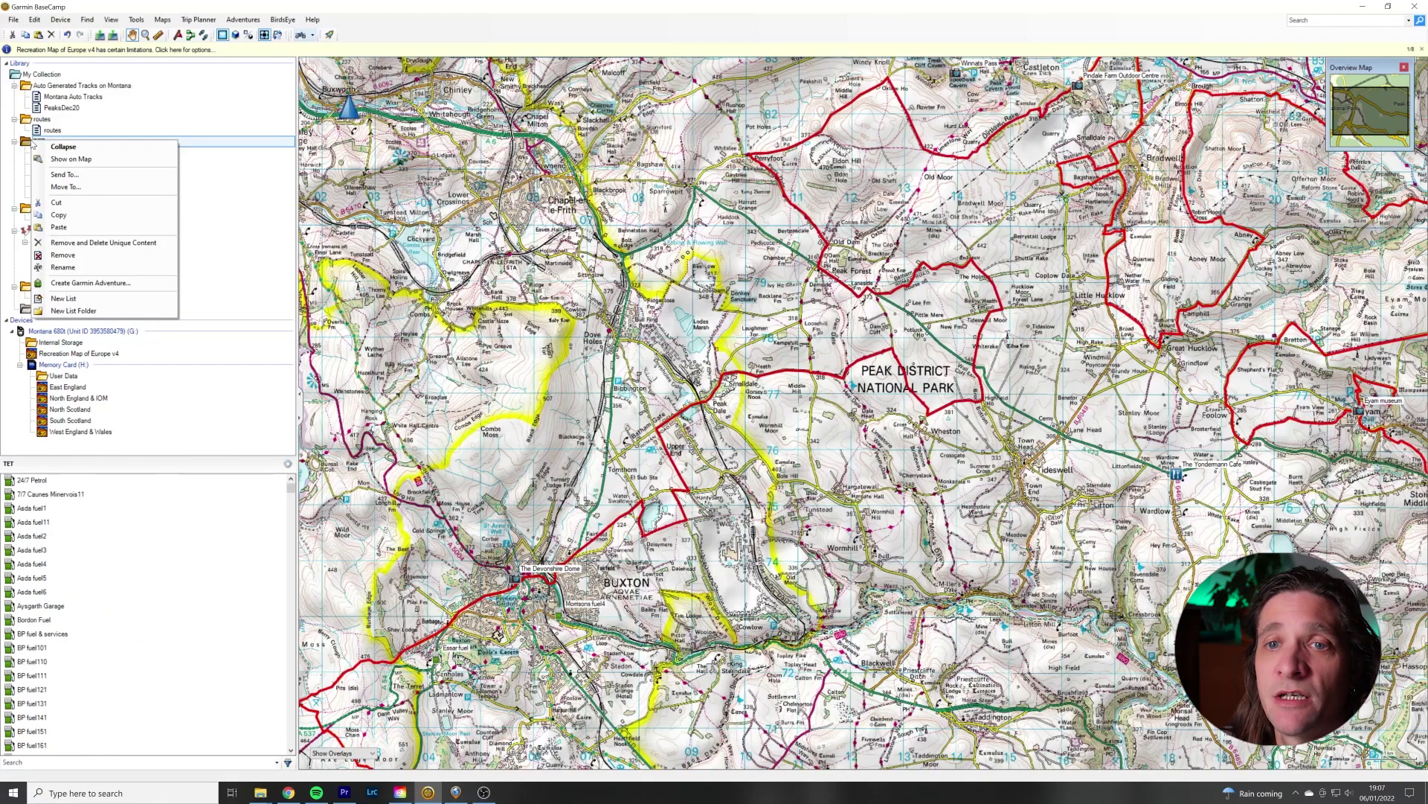
right_click(24, 144)
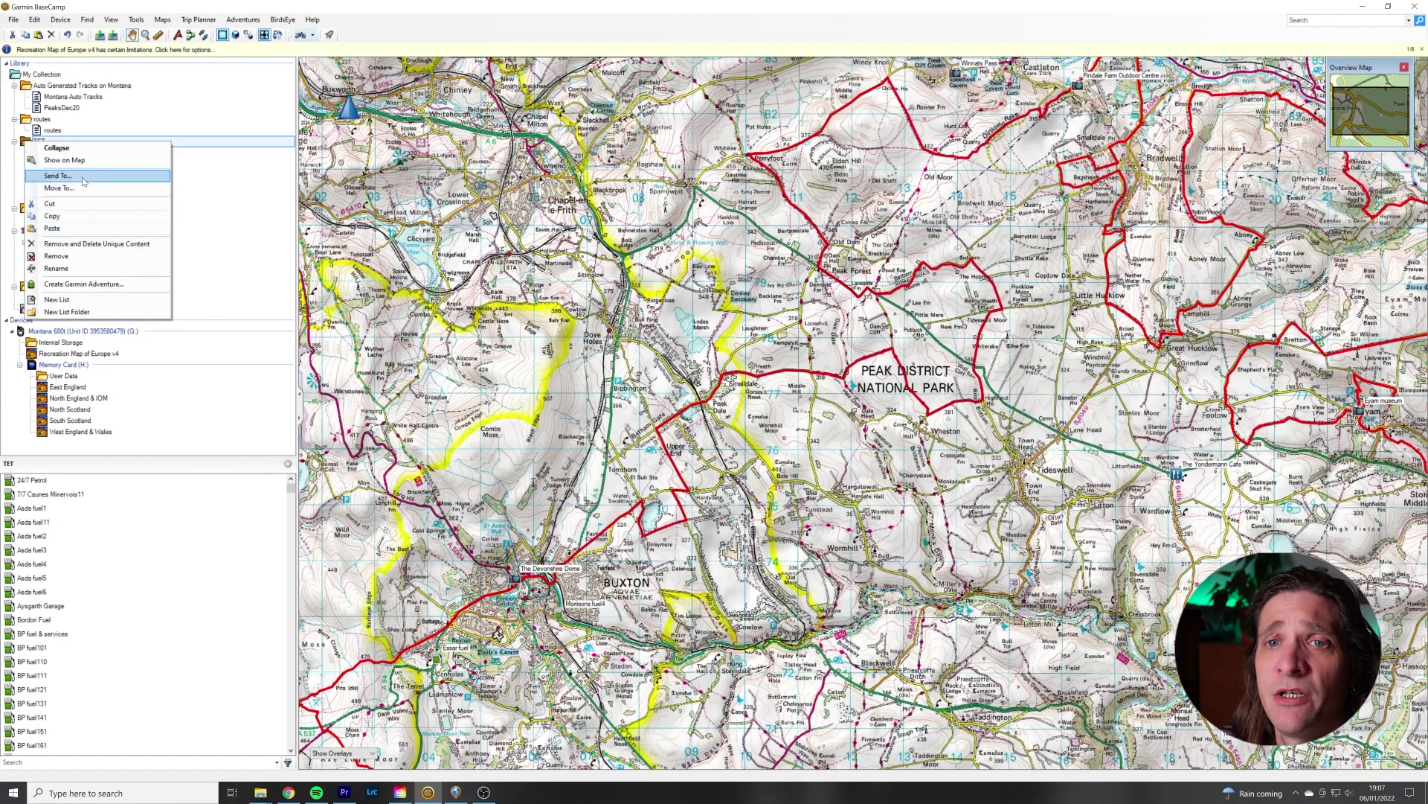
left_click(67, 299)
type("BU")
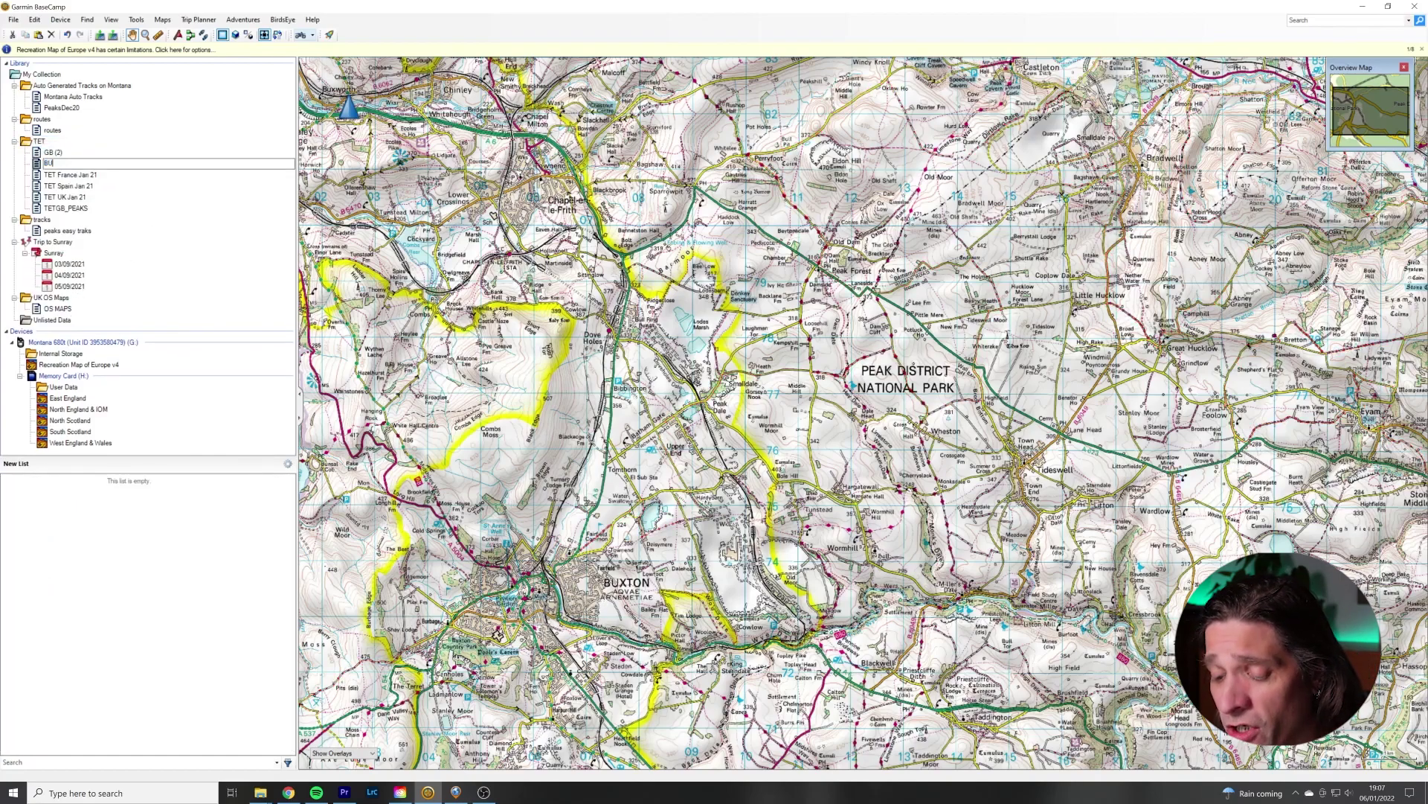
type("XTON TO CASLETON")
key("Return")
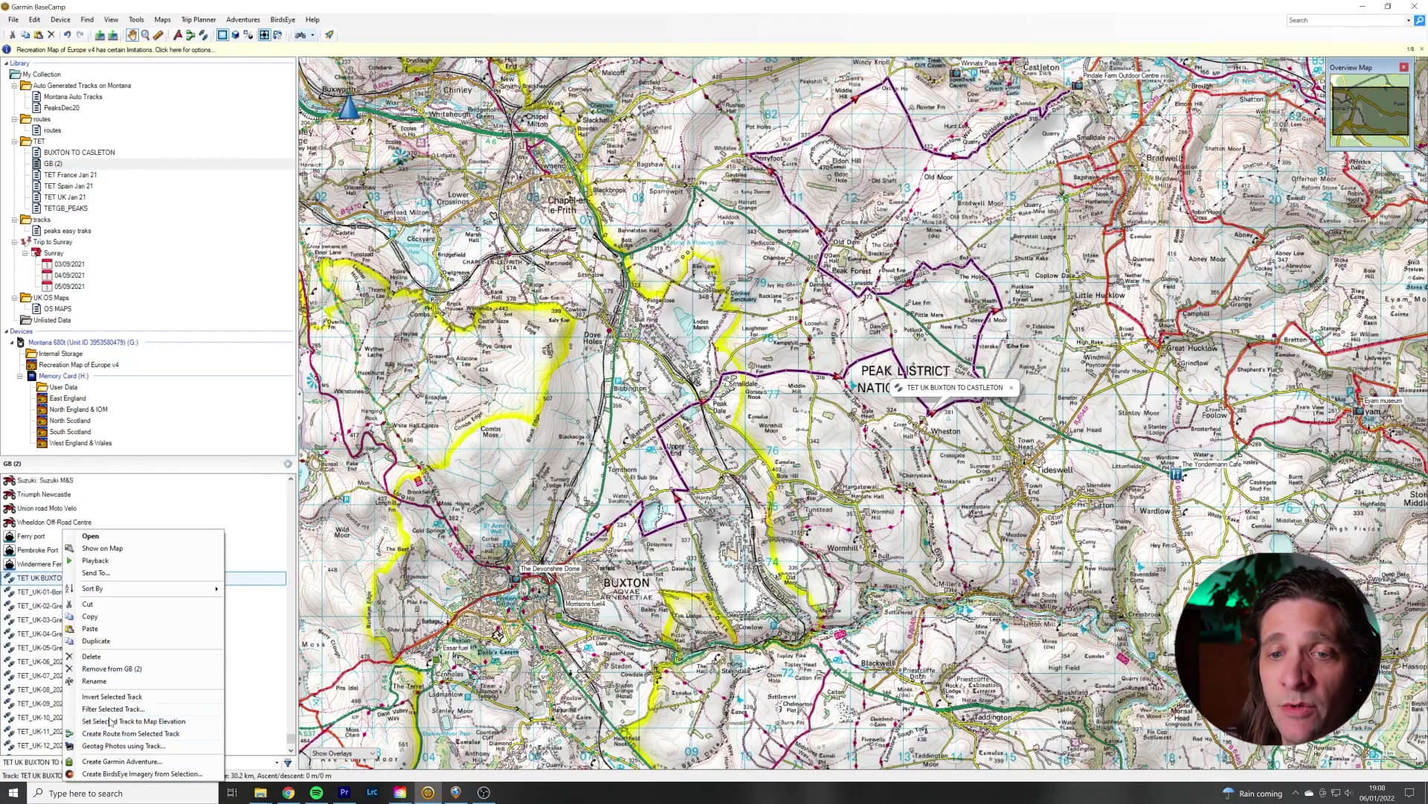
Copy the TET UK BUXTON TO CASTLETON track from GB (2) into the BUXTON TO CASLETON list
left_click(95, 622)
left_click(61, 152)
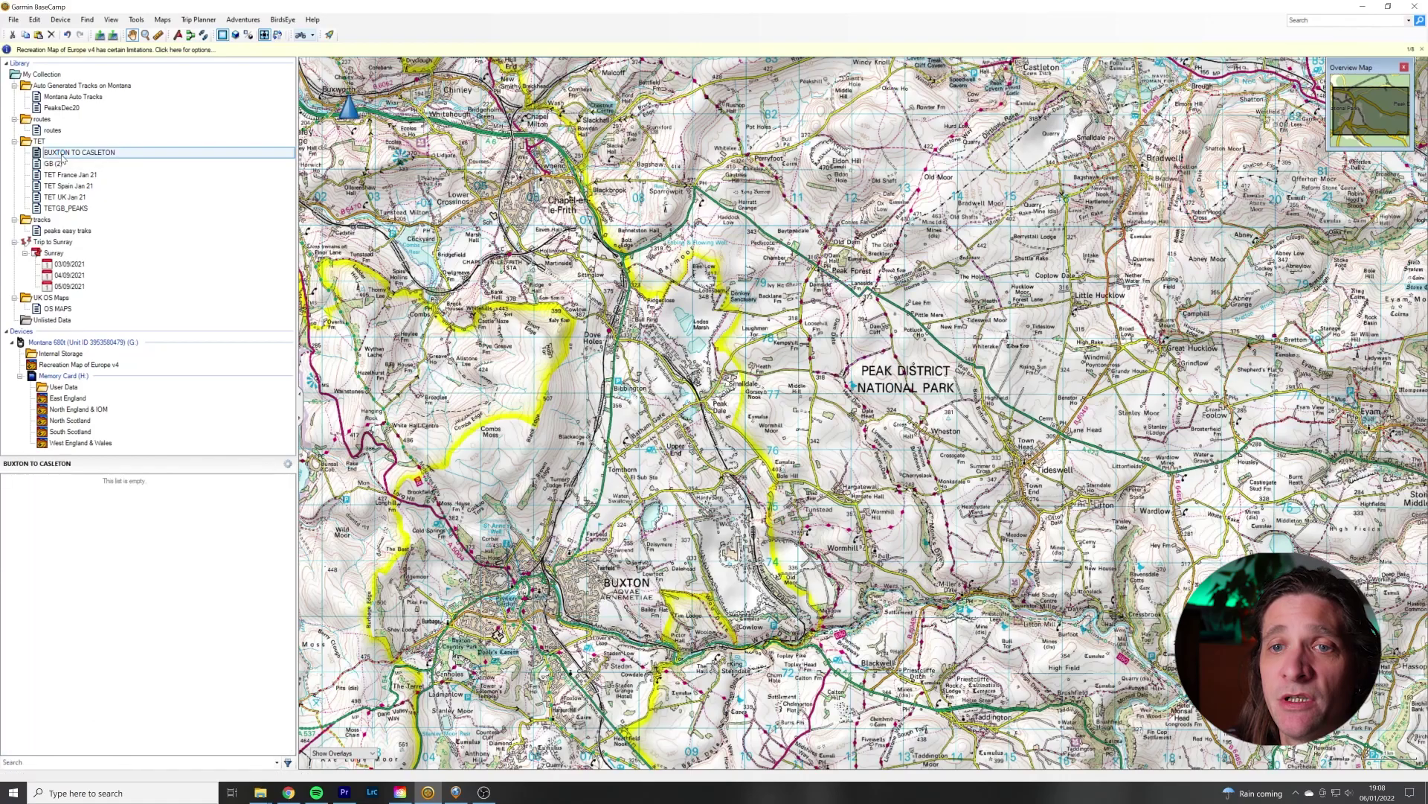
right_click(69, 152)
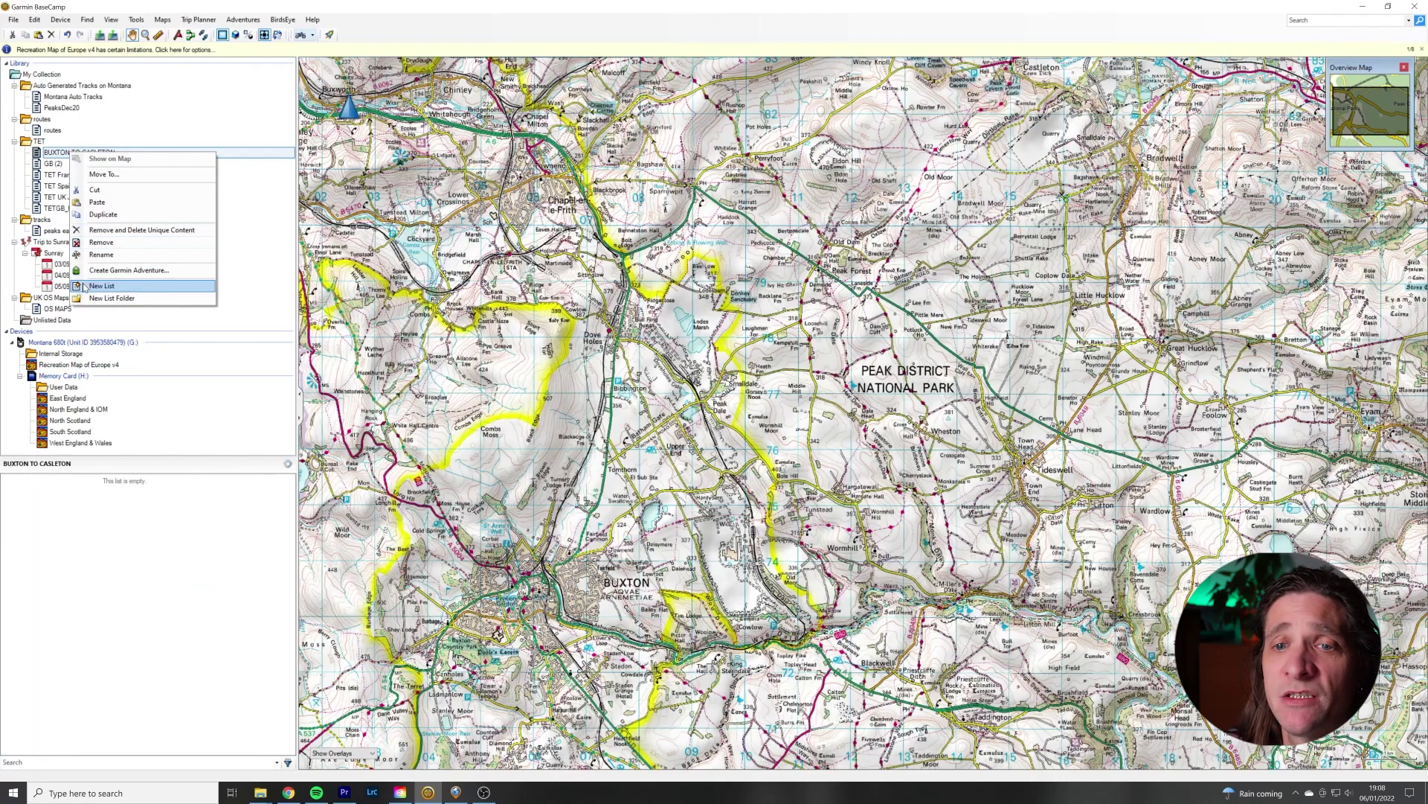
left_click(97, 201)
mouse_move(871, 474)
left_mouse_down()
mouse_move(824, 564)
mouse_move(818, 535)
left_mouse_up()
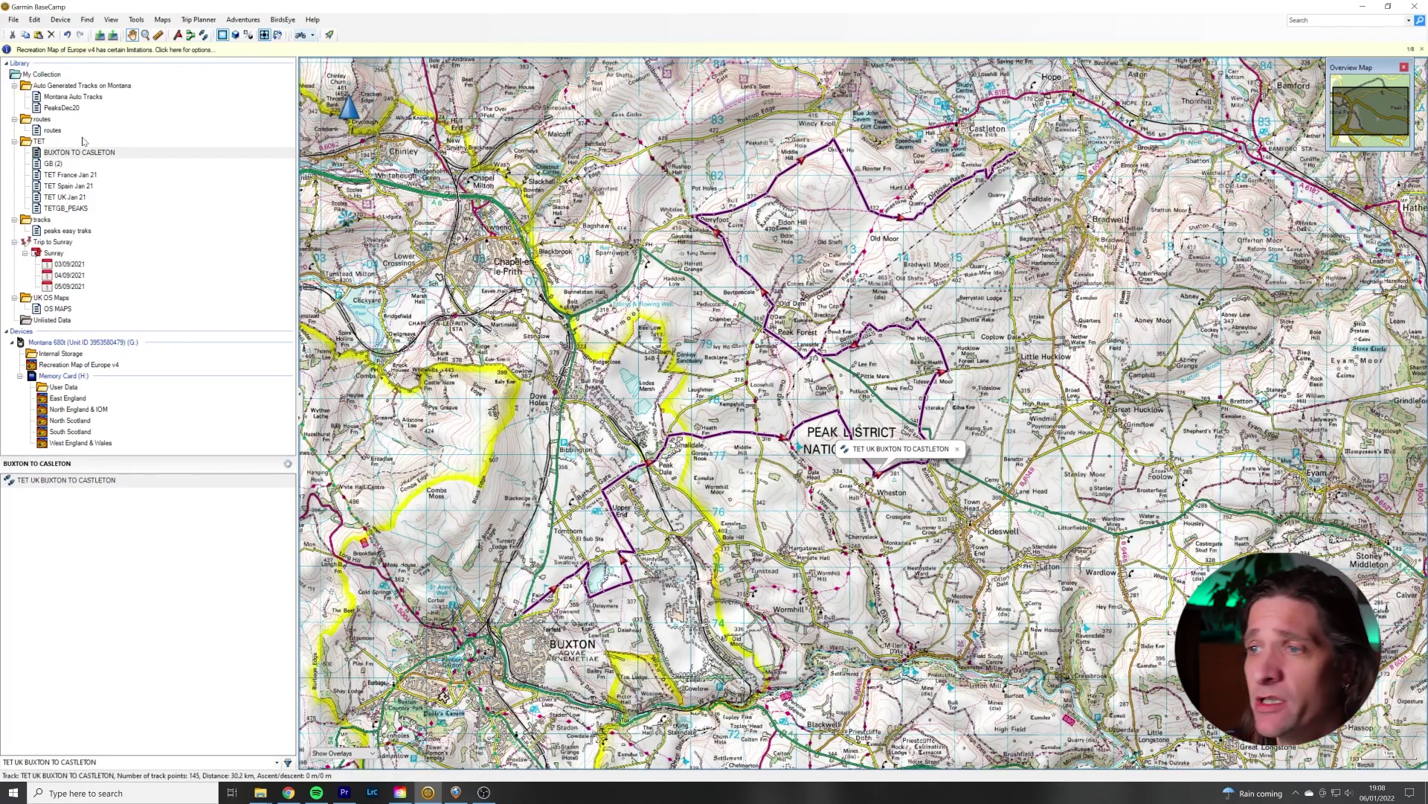
Transfer the BUXTON TO CASLETON list to the Montana 680t's internal storage
left_click(55, 154)
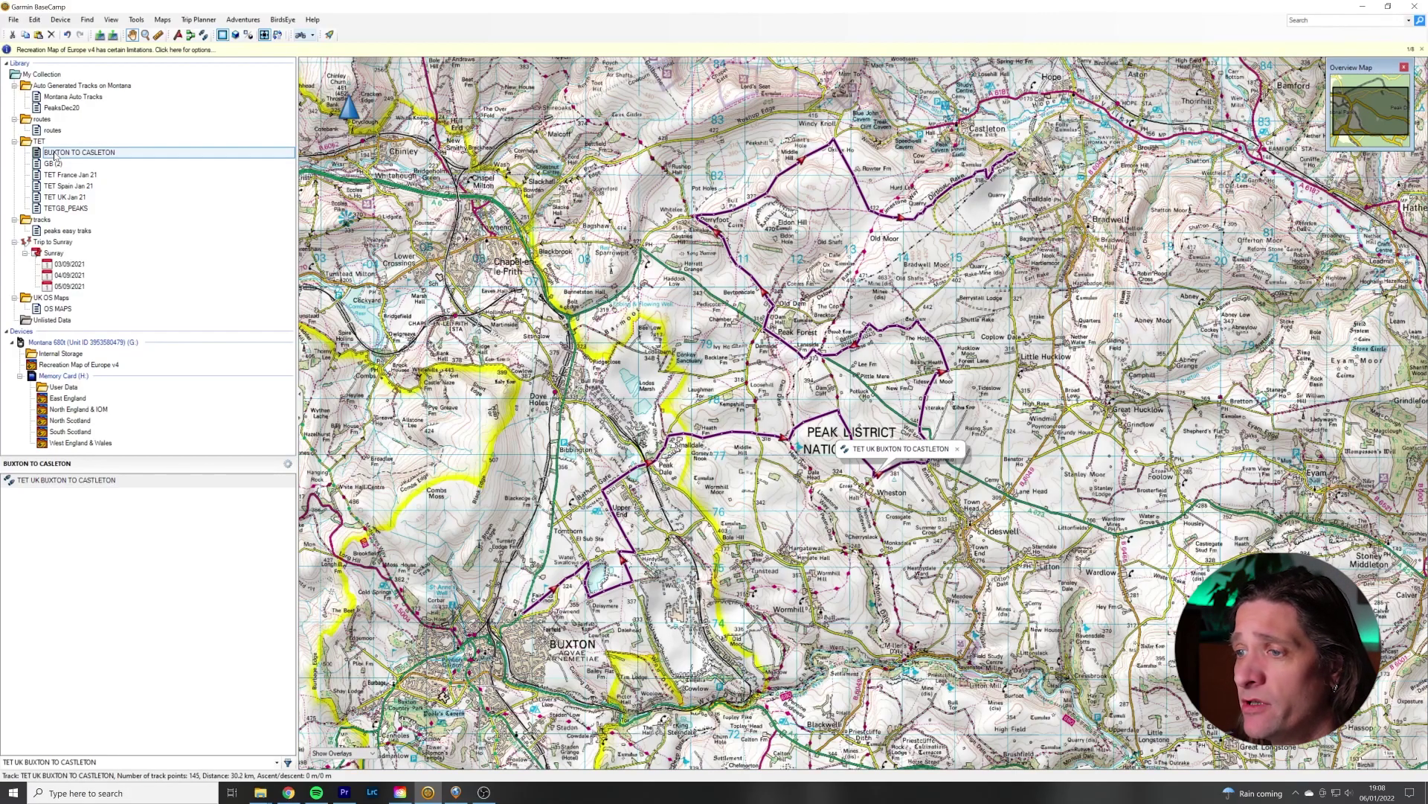
left_click(55, 155)
scroll(832, 560, "down", 7)
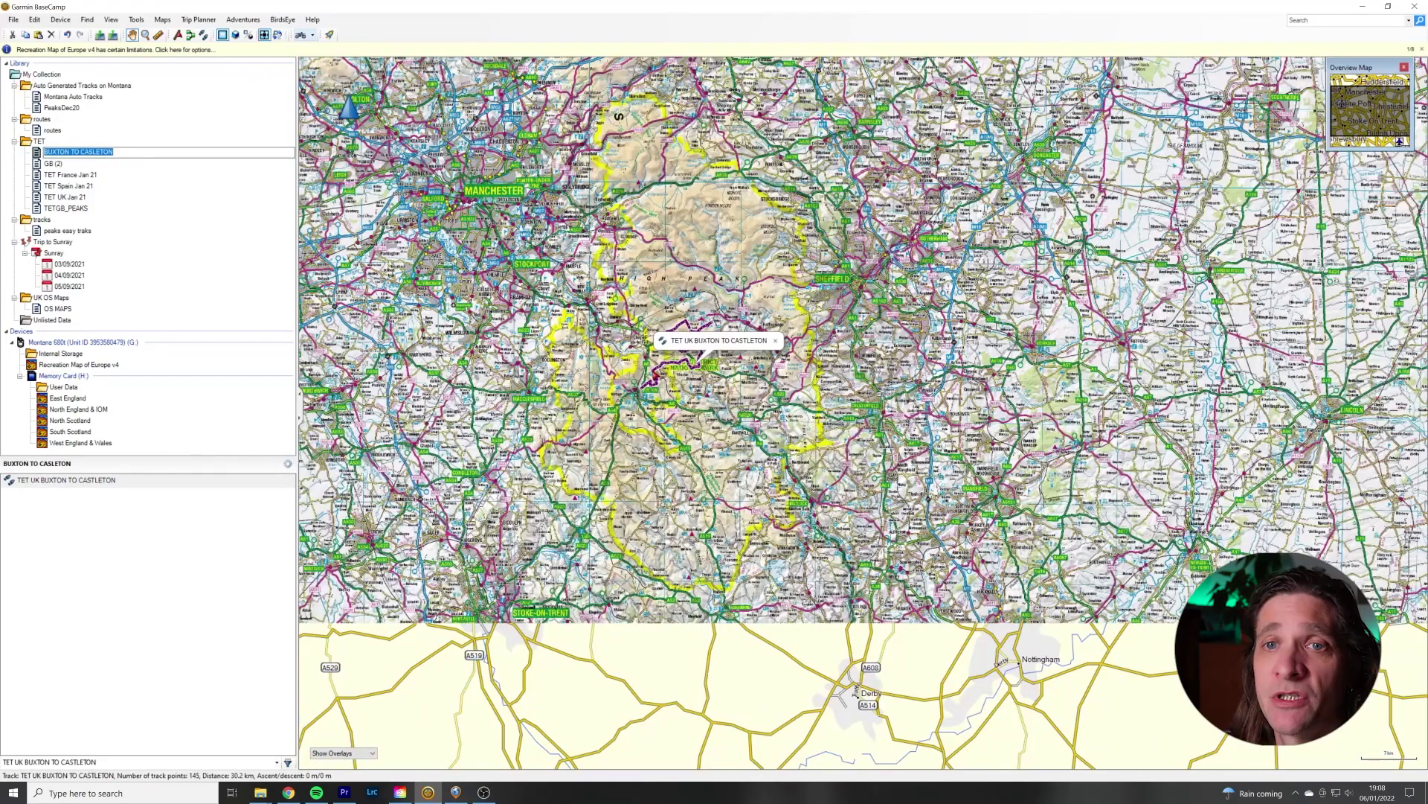
left_click(195, 185)
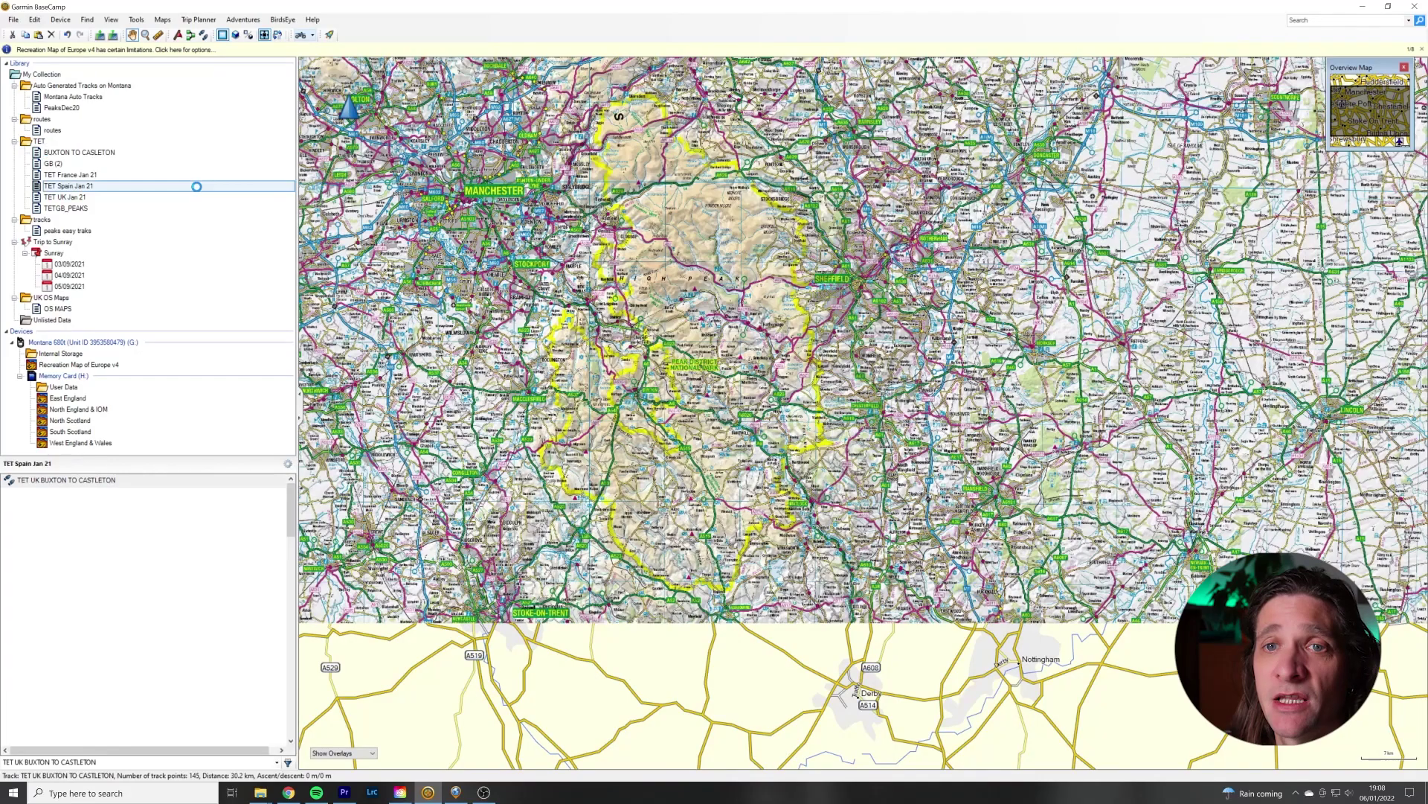
left_click(95, 151)
left_click_drag(95, 151, 50, 355)
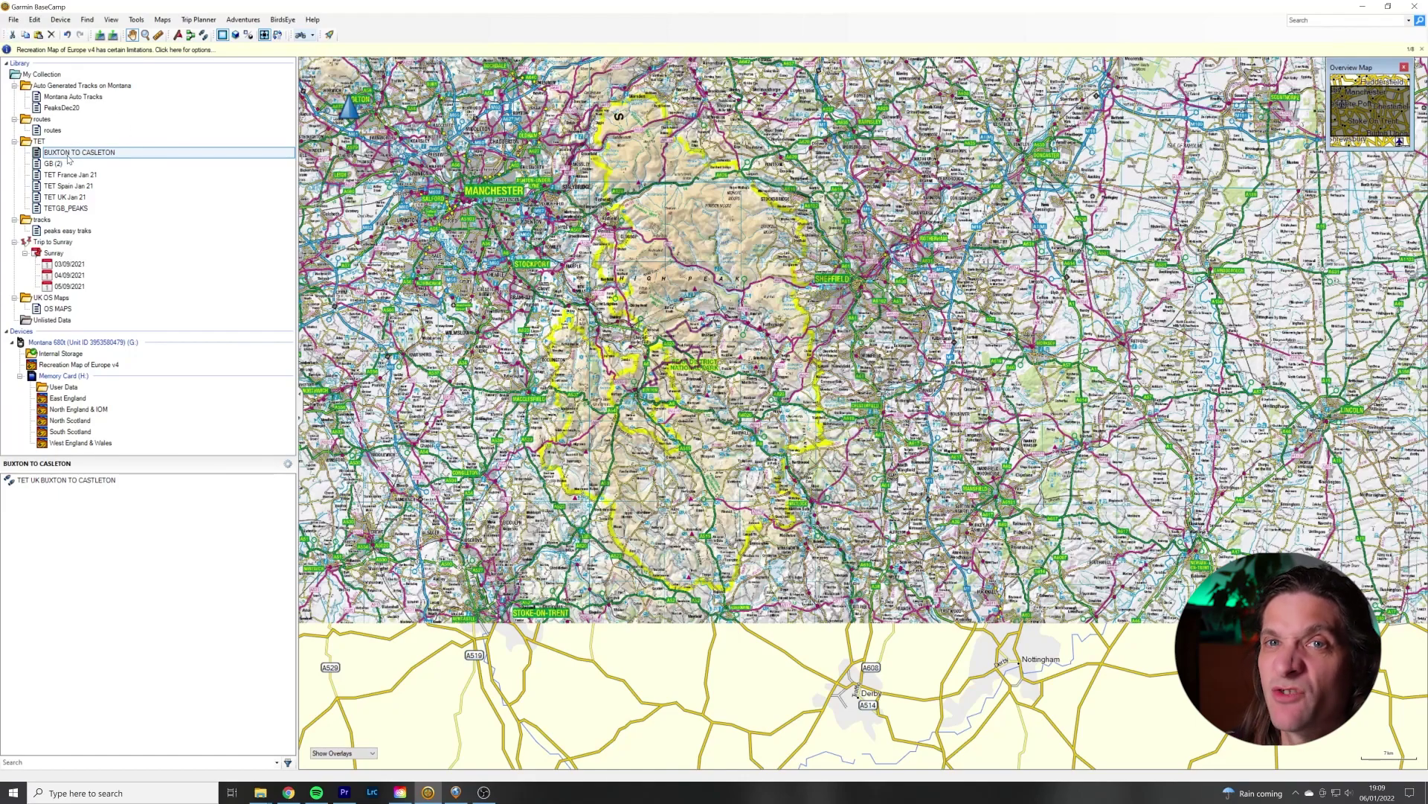
Export the BUXTON TO CASLETON list as a GPX file of the same name to the Garmin Maps folder
left_click(15, 20)
mouse_move(38, 61)
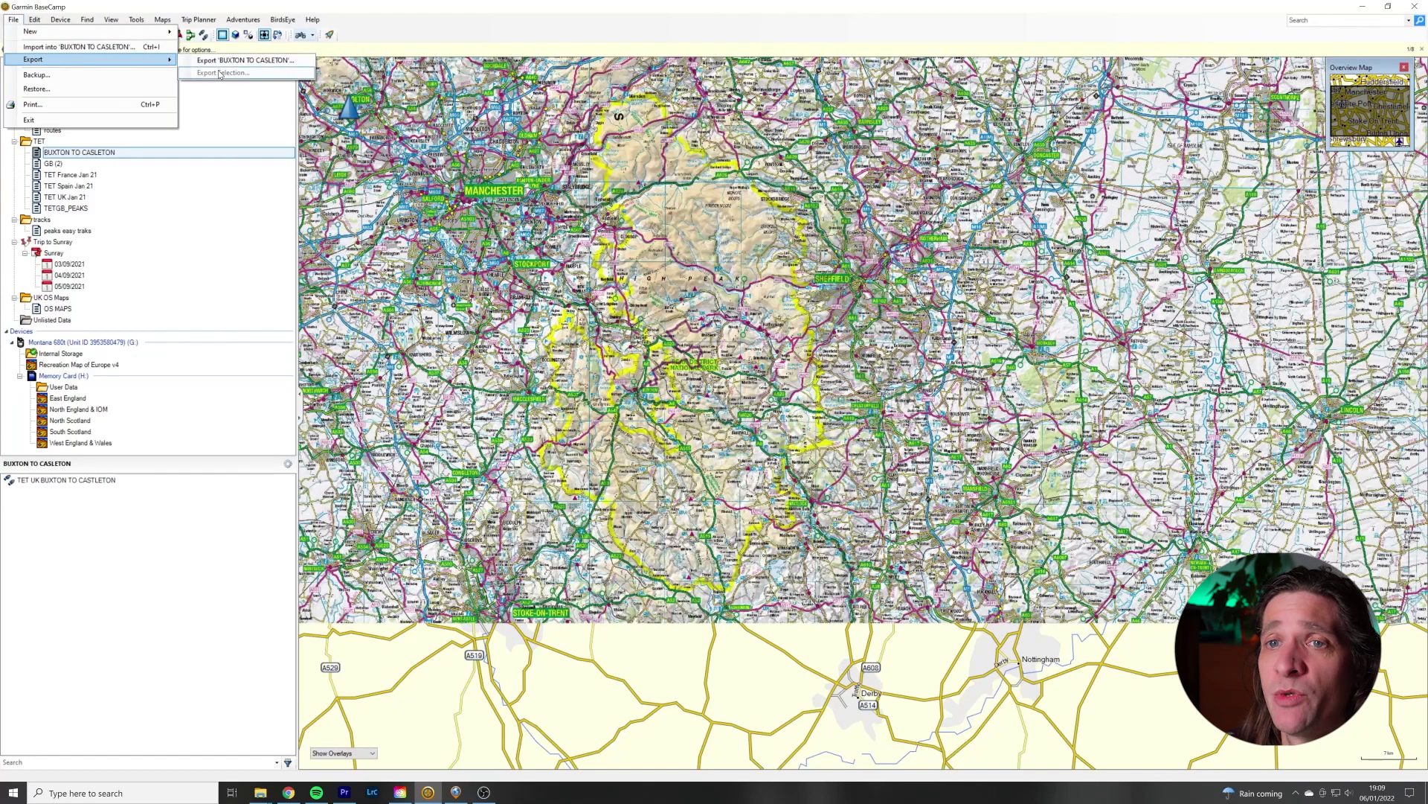
left_click(238, 60)
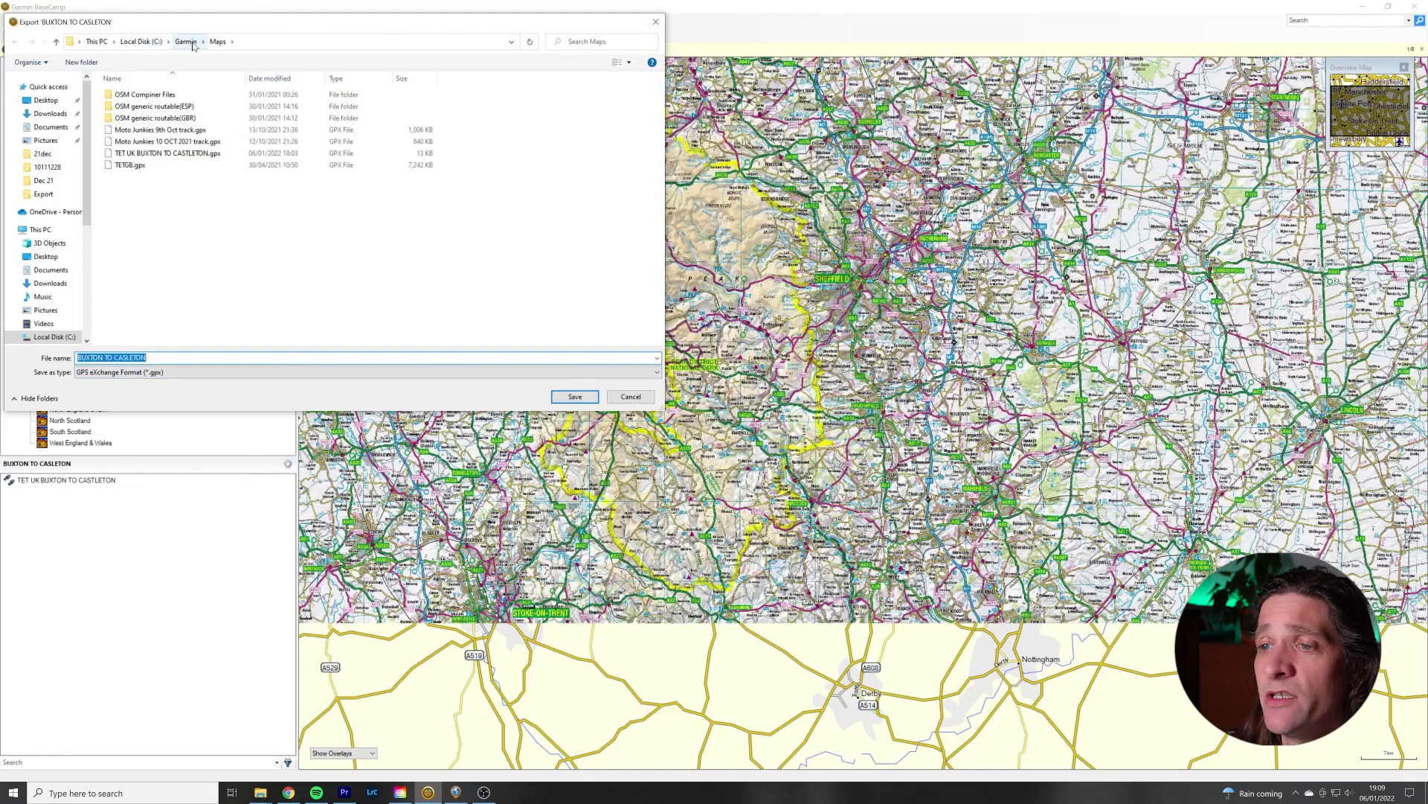
left_click(575, 396)
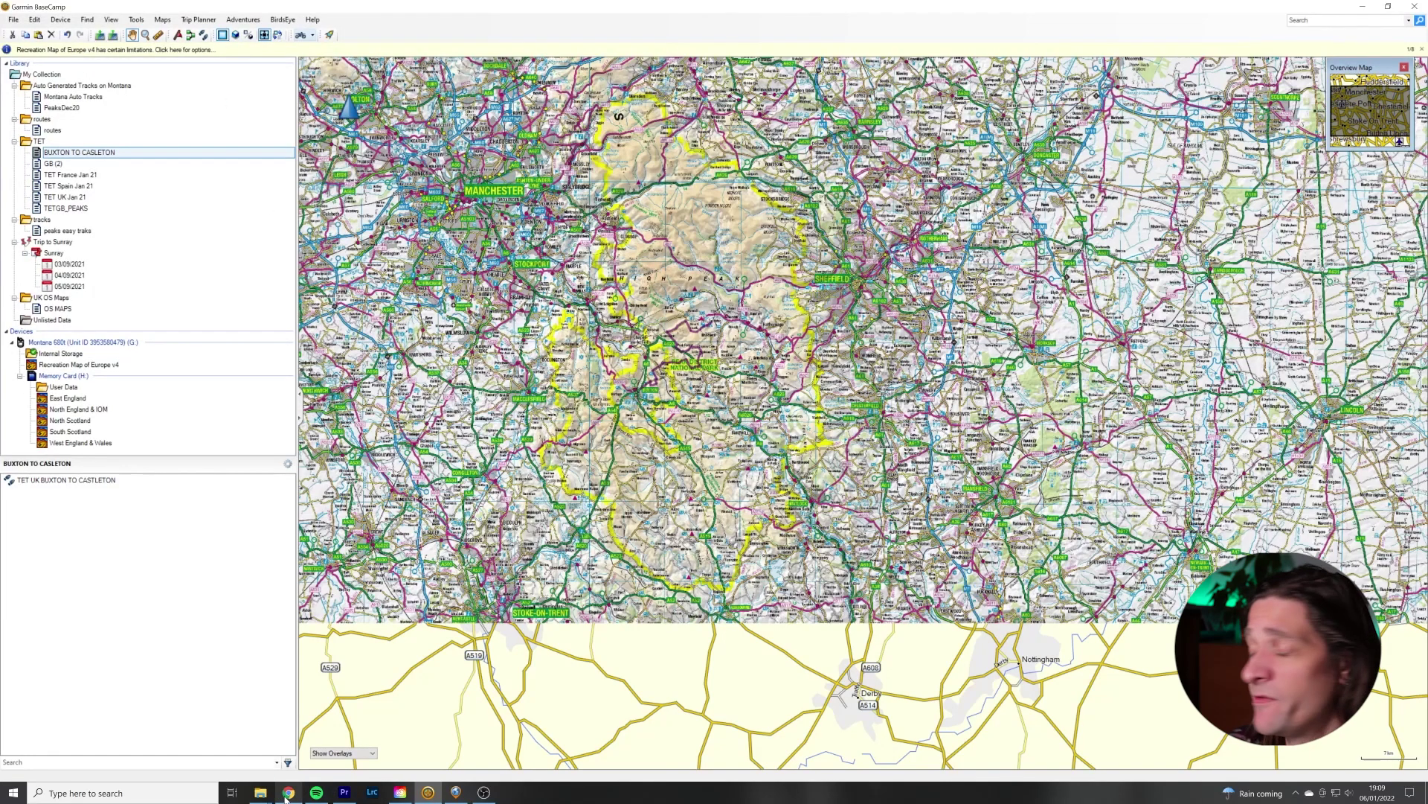
Switch to Chrome and show the GPX Routes folder in Google Drive
mouse_move(288, 794)
left_click(289, 733)
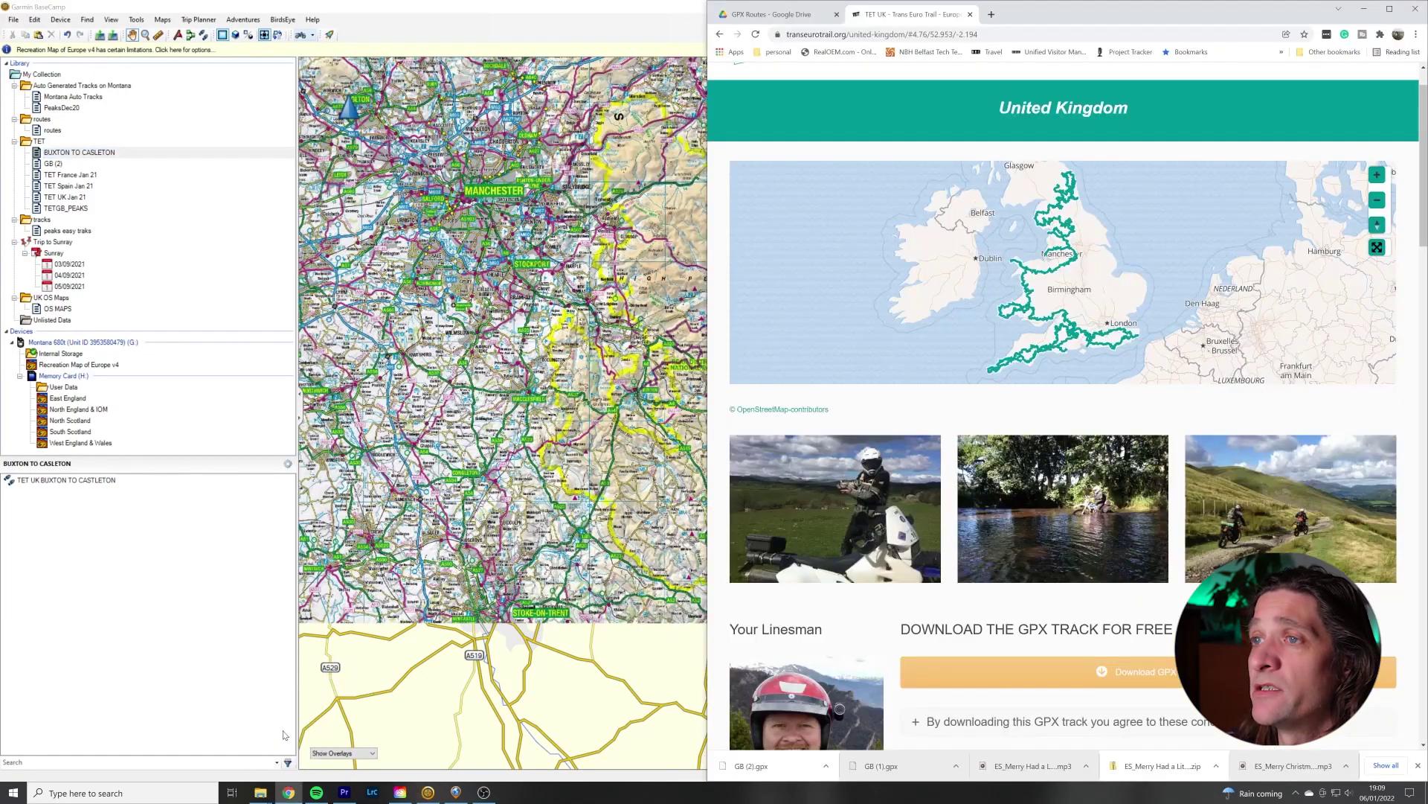
left_click(758, 15)
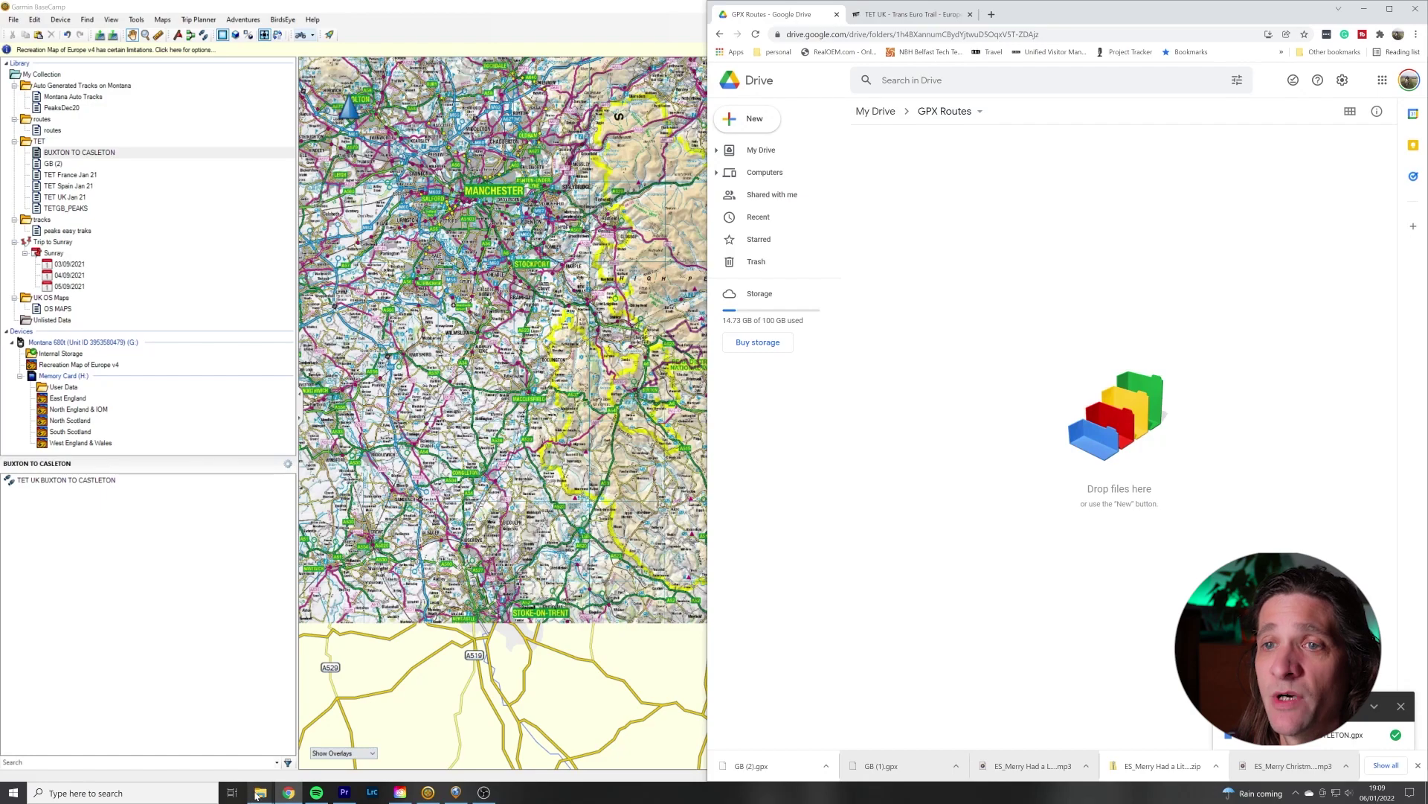
Upload BUXTON TO CASLETON.gpx from the Garmin Maps folder in File Explorer to the GPX Routes folder in Google Drive
mouse_move(257, 795)
left_click(262, 748)
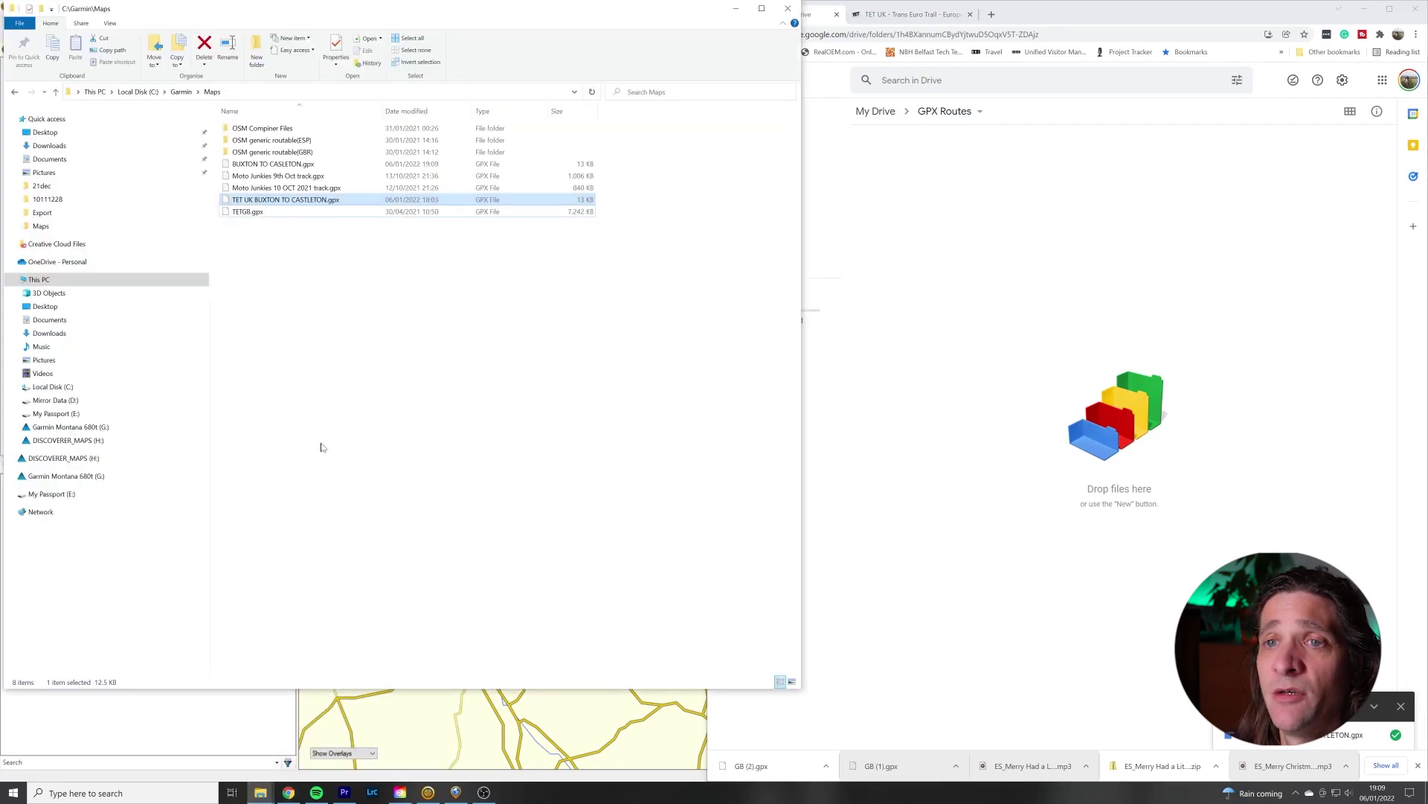
left_click(297, 273)
left_click(272, 165)
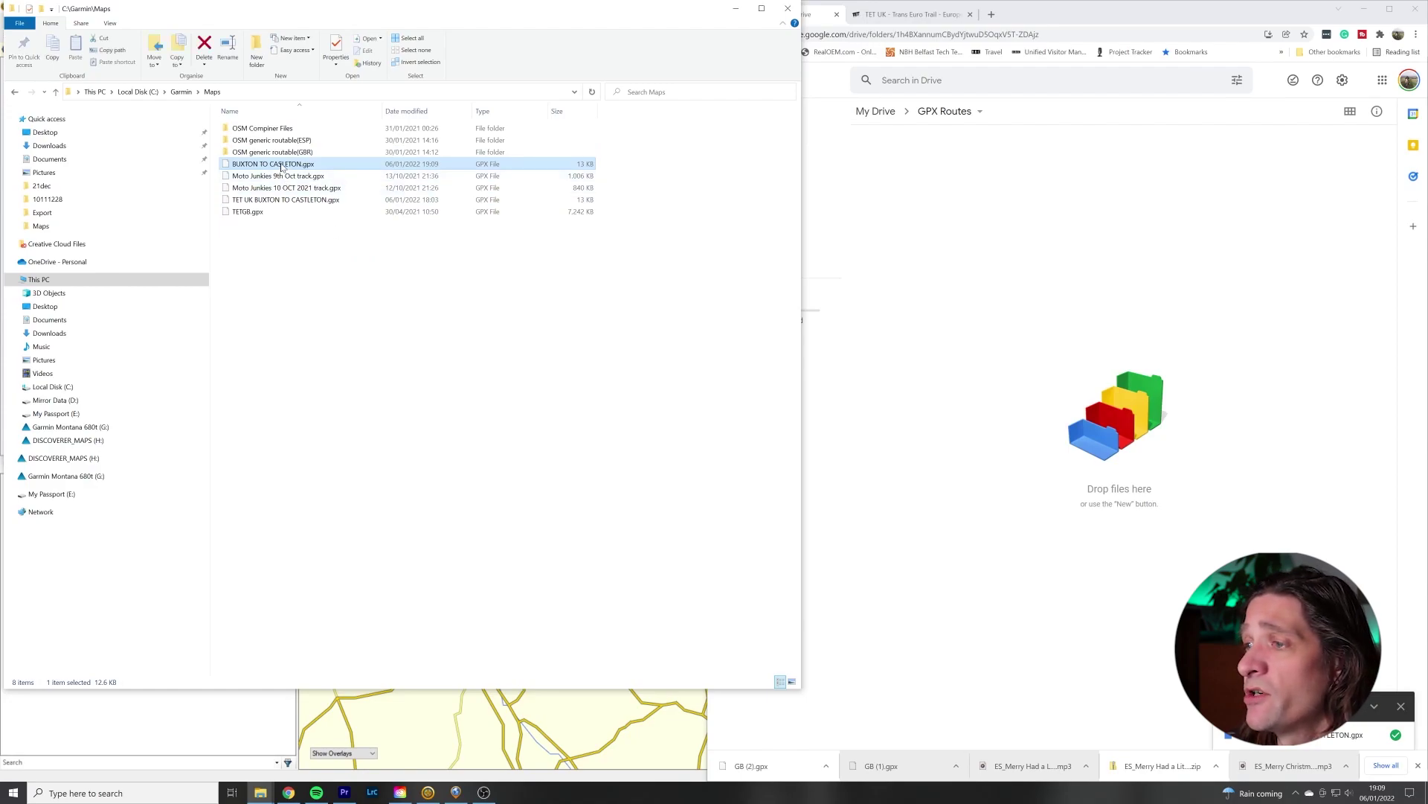
left_click_drag(282, 167, 1074, 340)
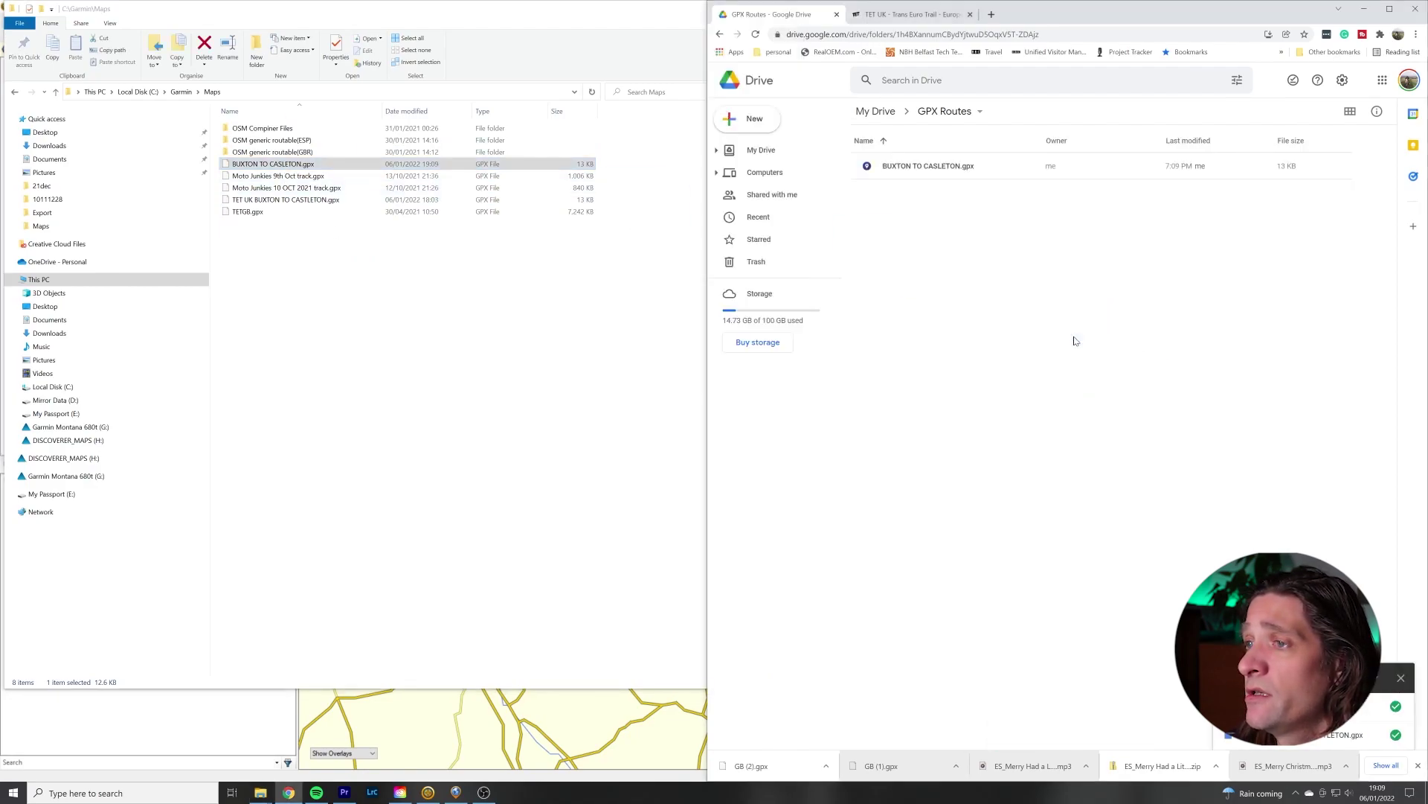